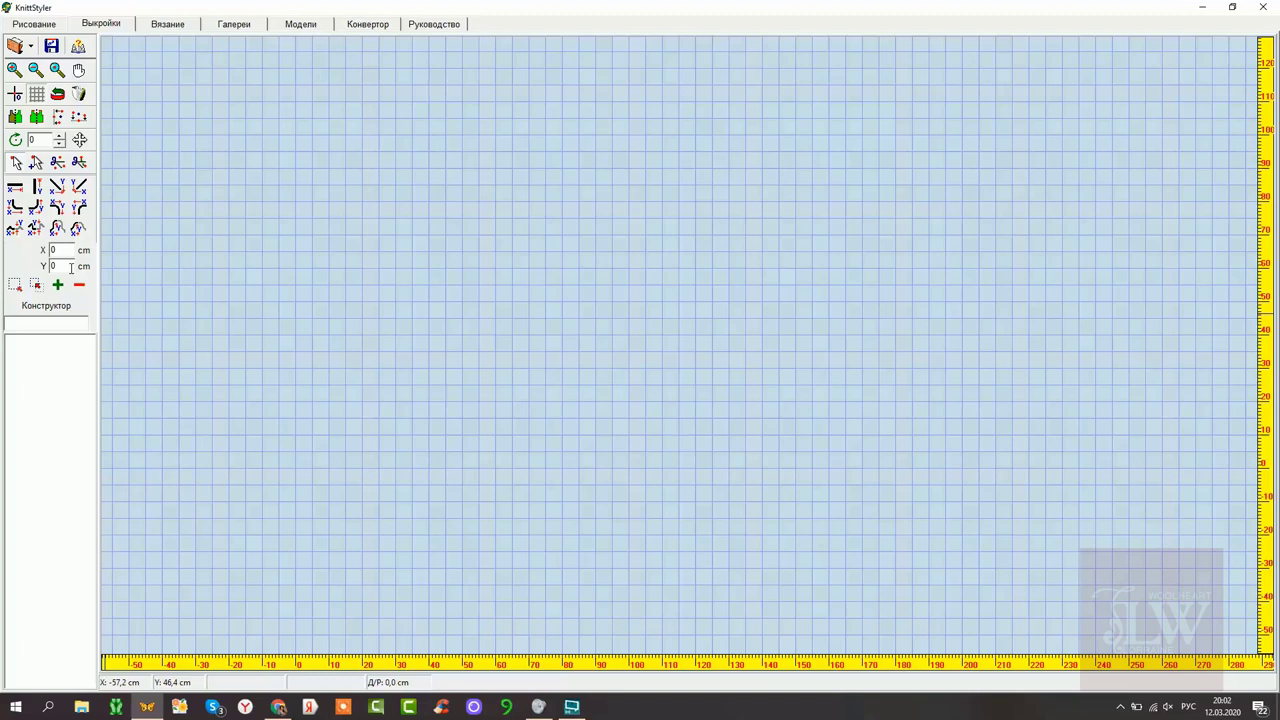
# - Set X to -30 and Y to 100 cm, and draw the 30 cm horizontal hem line leftward from the origin point
pyautogui.doubleClick(71, 266)
pyautogui.write('100')
pyautogui.doubleClick(55, 250)
pyautogui.write('-30')
pyautogui.click(528, 582)
pyautogui.click(16, 94)
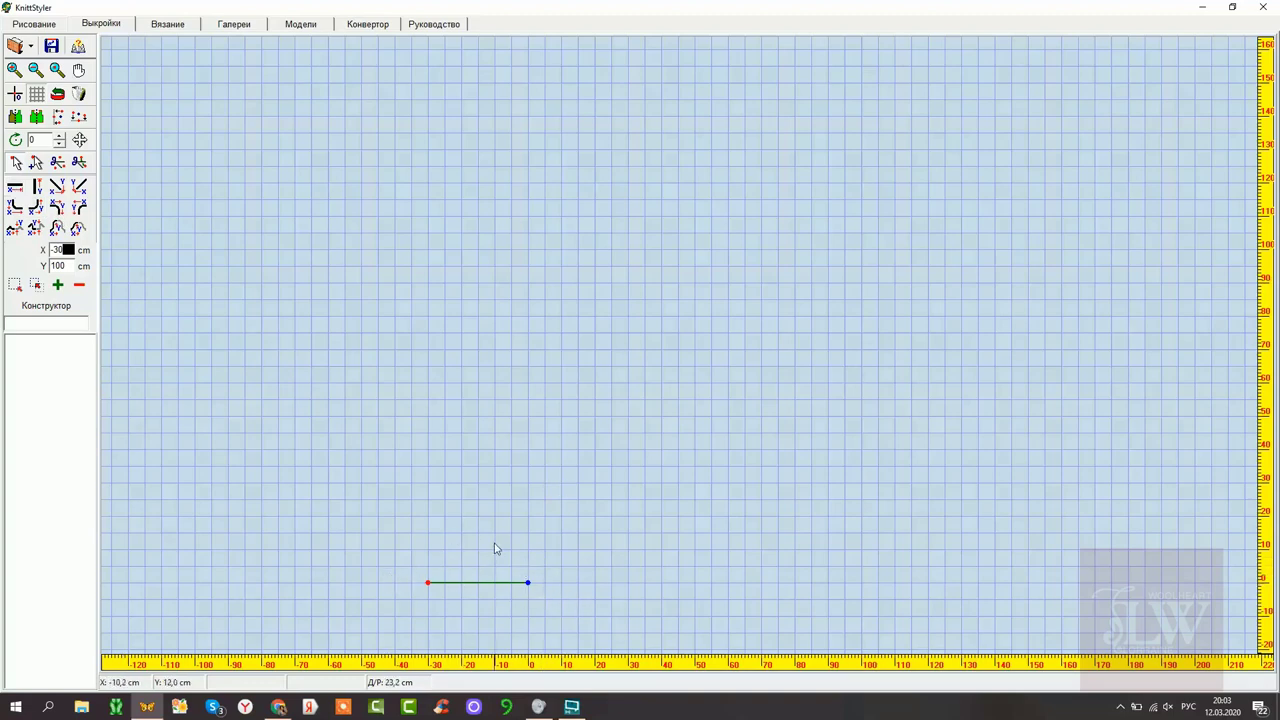
# - Draw a 100 cm vertical centre line upward from the hem's end point at the origin
pyautogui.moveTo(495, 543); pyautogui.dragTo(616, 620)
pyautogui.click(37, 188)
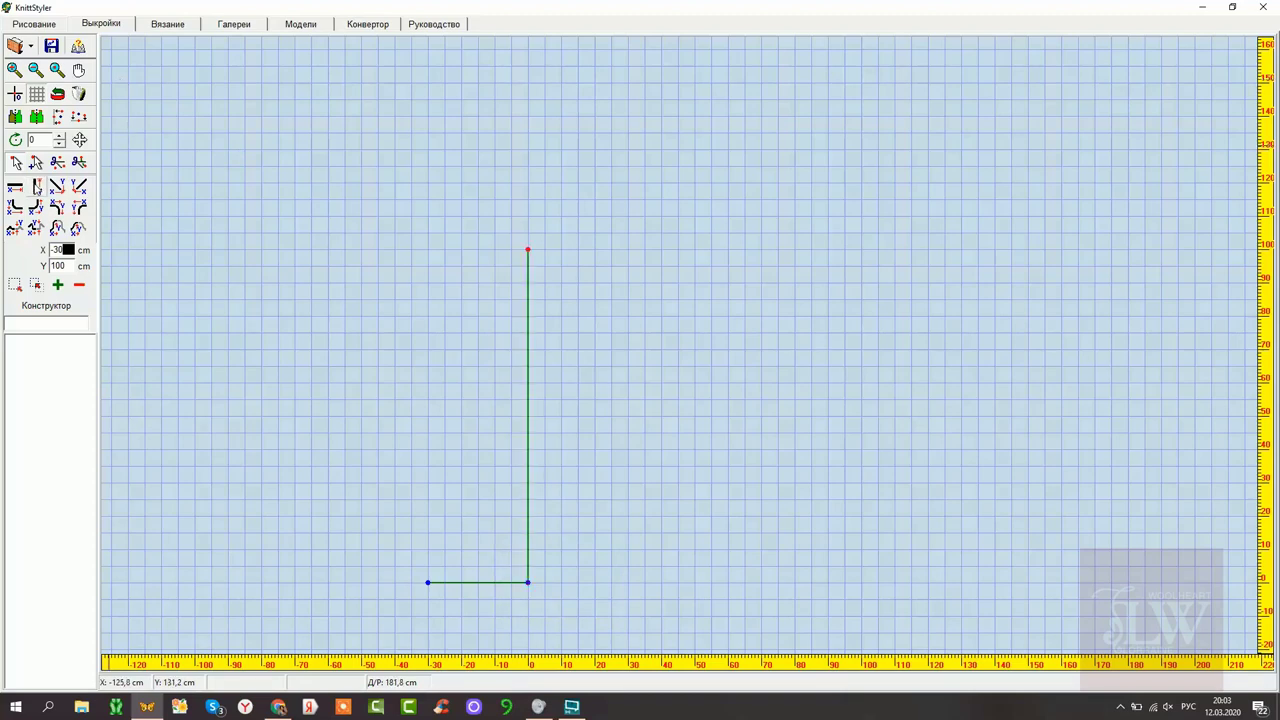
pyautogui.click(14, 69)
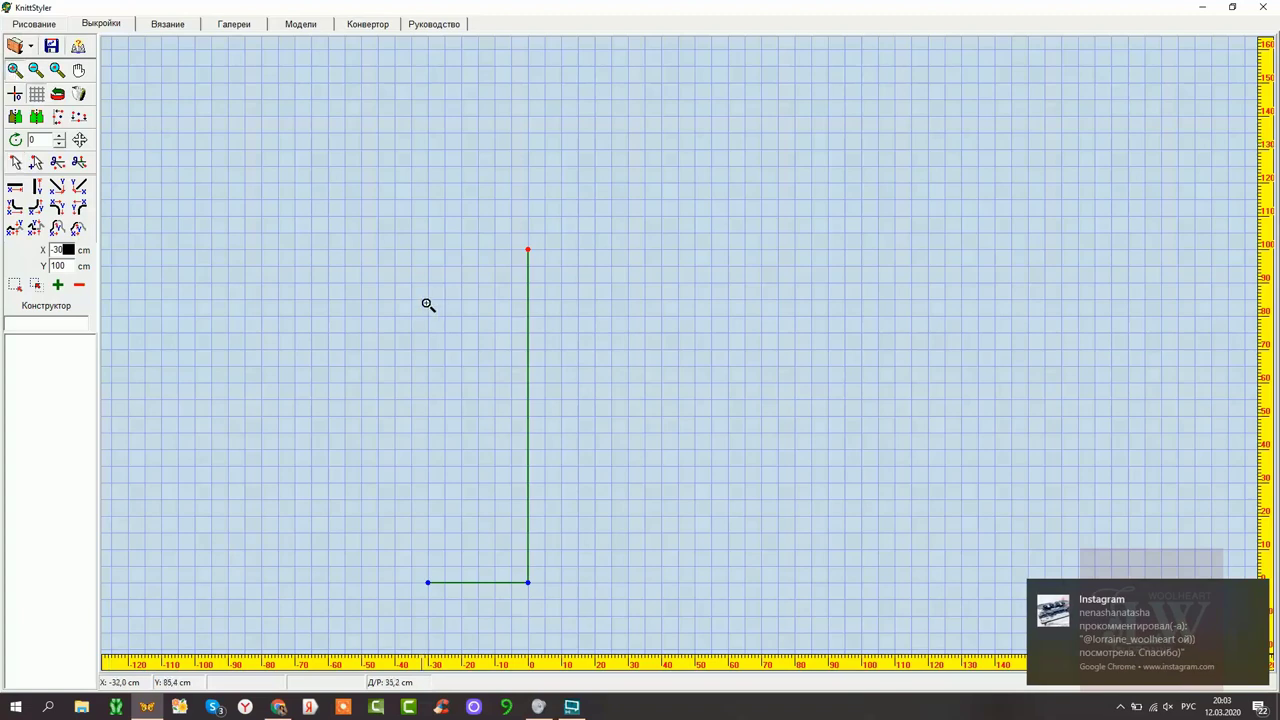
pyautogui.moveTo(332, 217); pyautogui.dragTo(596, 630)
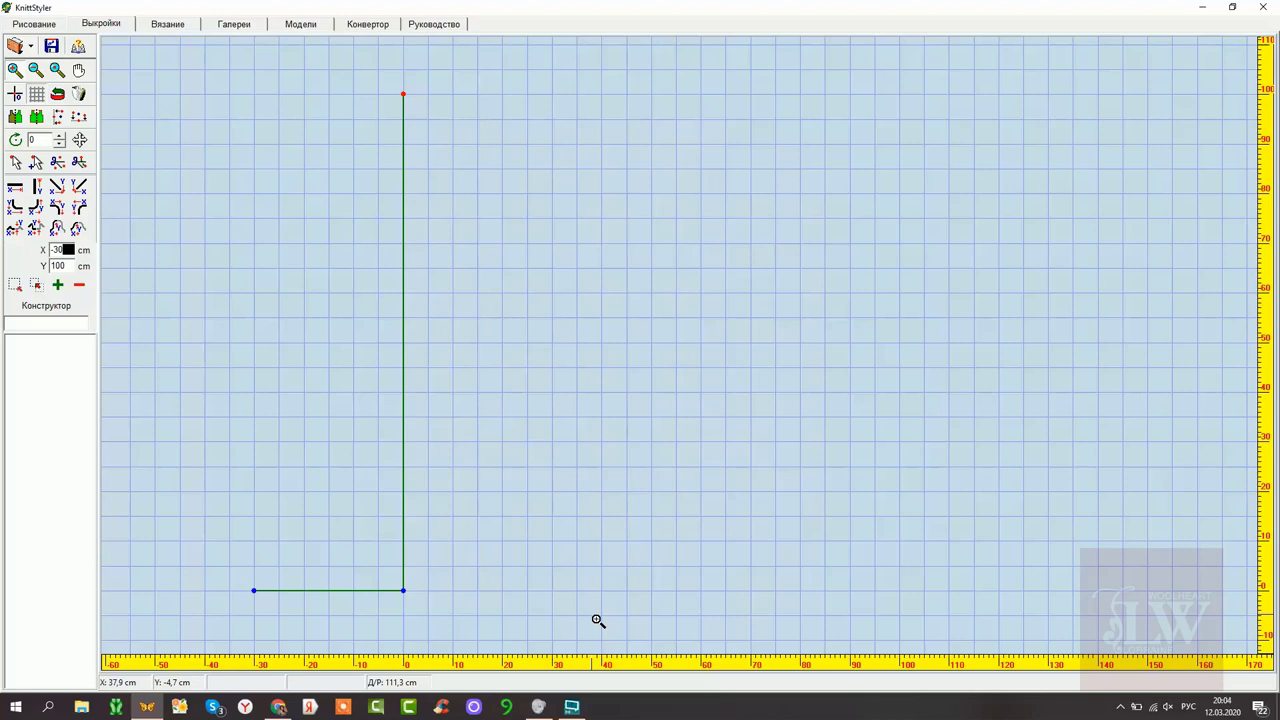
pyautogui.press('Escape')
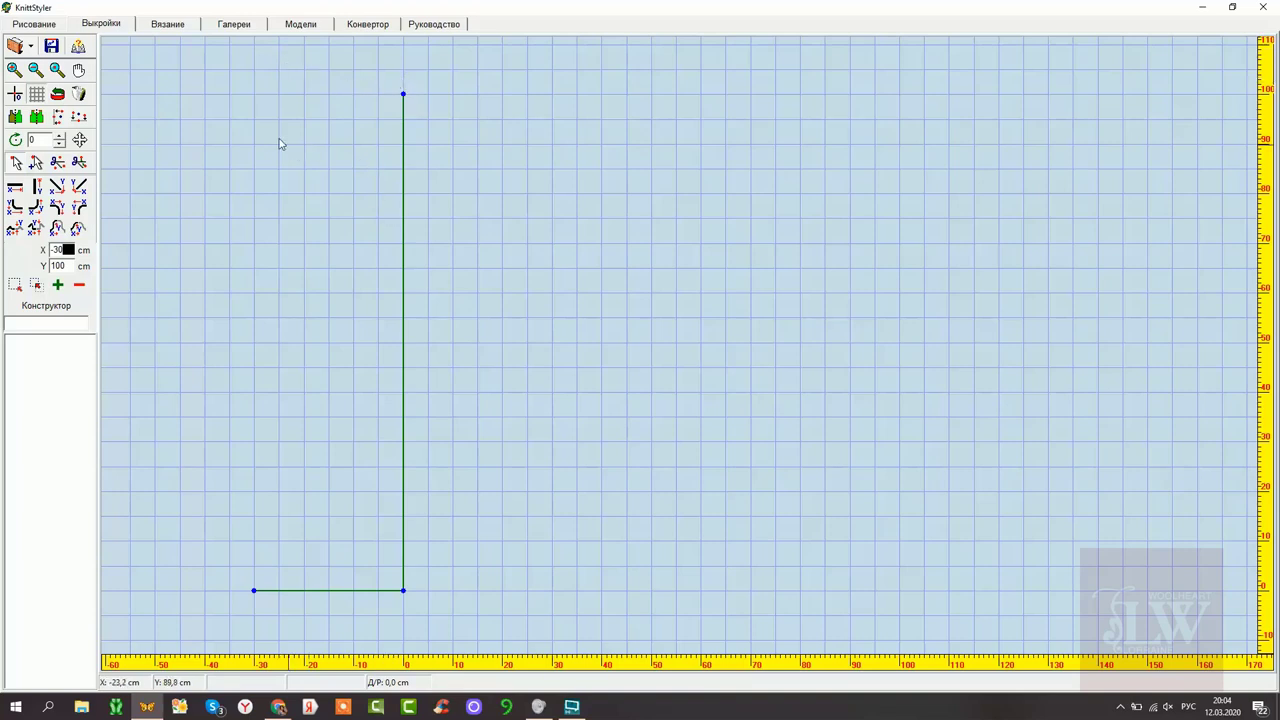
# - Set Y to -30 cm and mark two successive points down the centre line from its top end, at heights 70 and 40 cm
pyautogui.press('Tab')
pyautogui.write('-30')
pyautogui.click(40, 188)
pyautogui.click(57, 186)
pyautogui.click(400, 243)
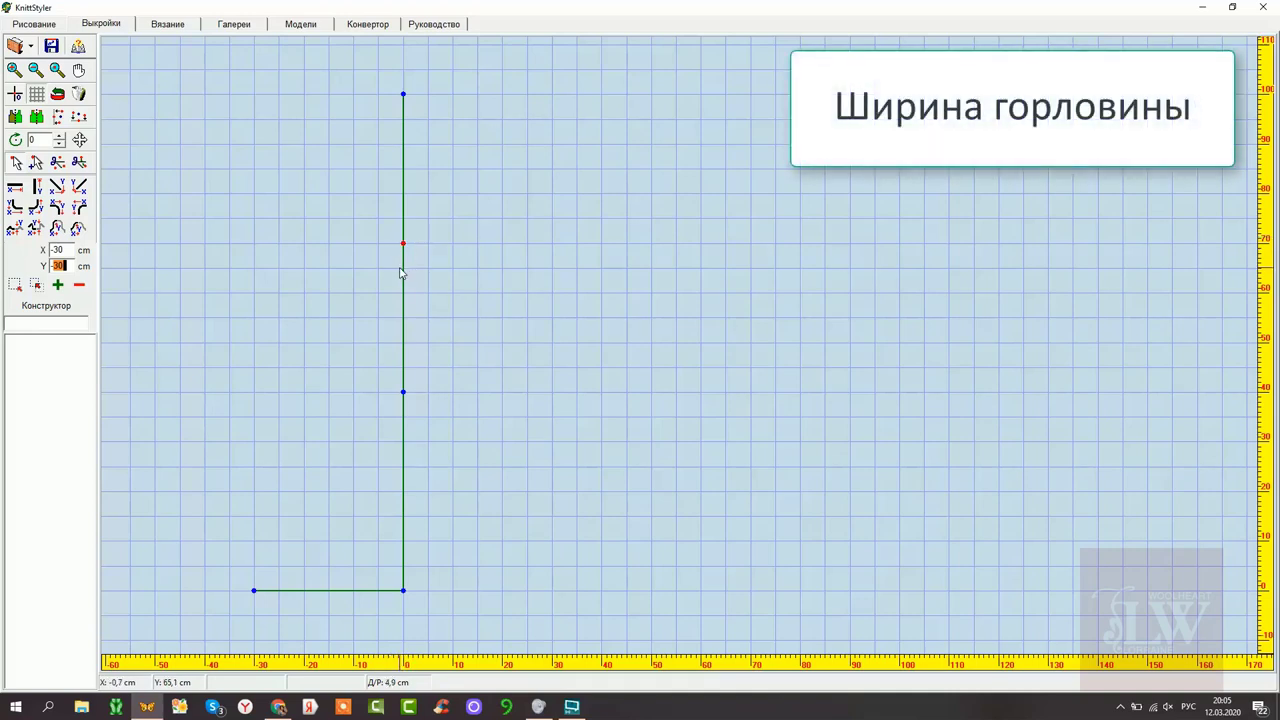
pyautogui.click(401, 271)
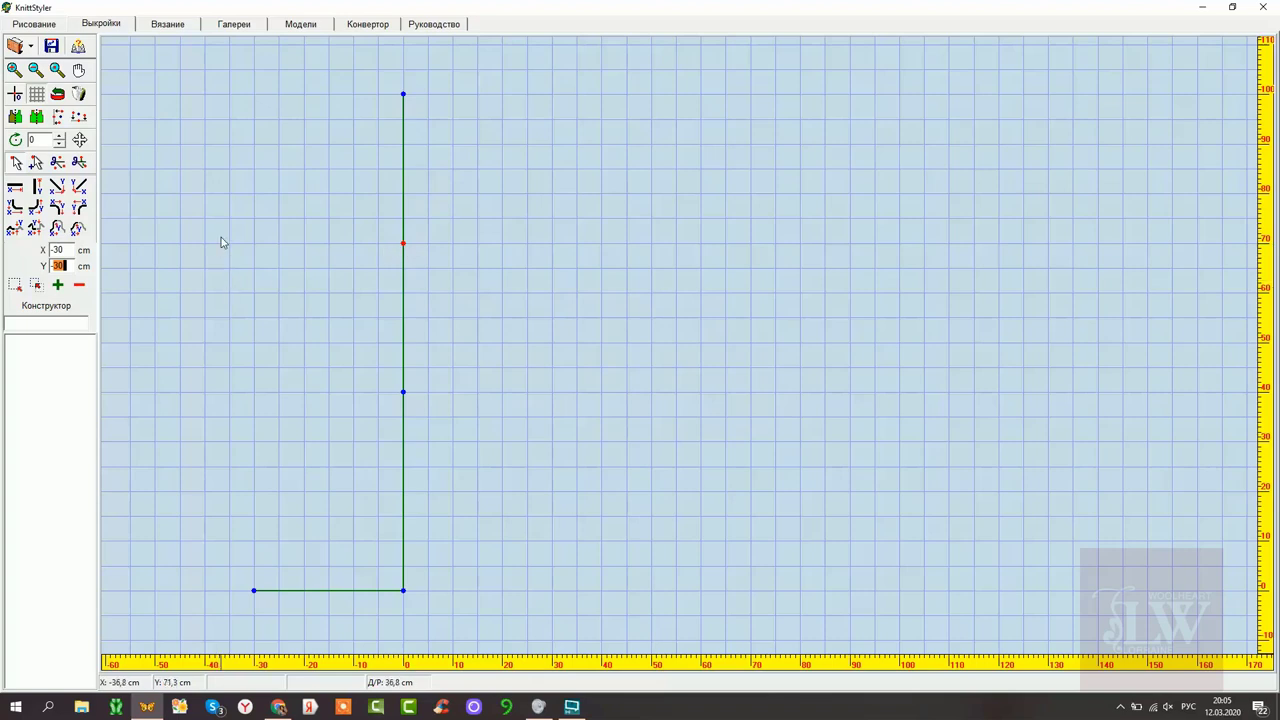
# - Set X to -15 cm and draw horizontal lines leftward from the centre line's 70 cm point and its top end
pyautogui.click(58, 249)
pyautogui.write('15')
pyautogui.click(403, 243)
pyautogui.click(15, 188)
pyautogui.click(406, 92)
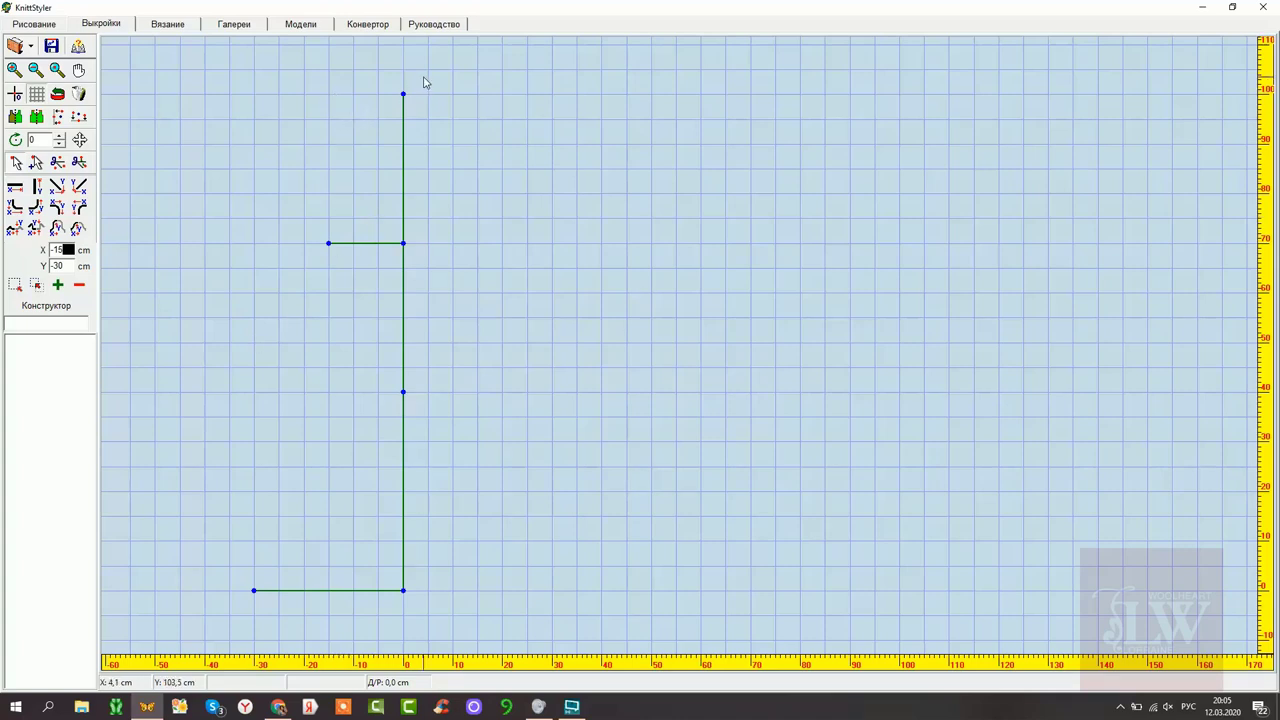
pyautogui.click(15, 188)
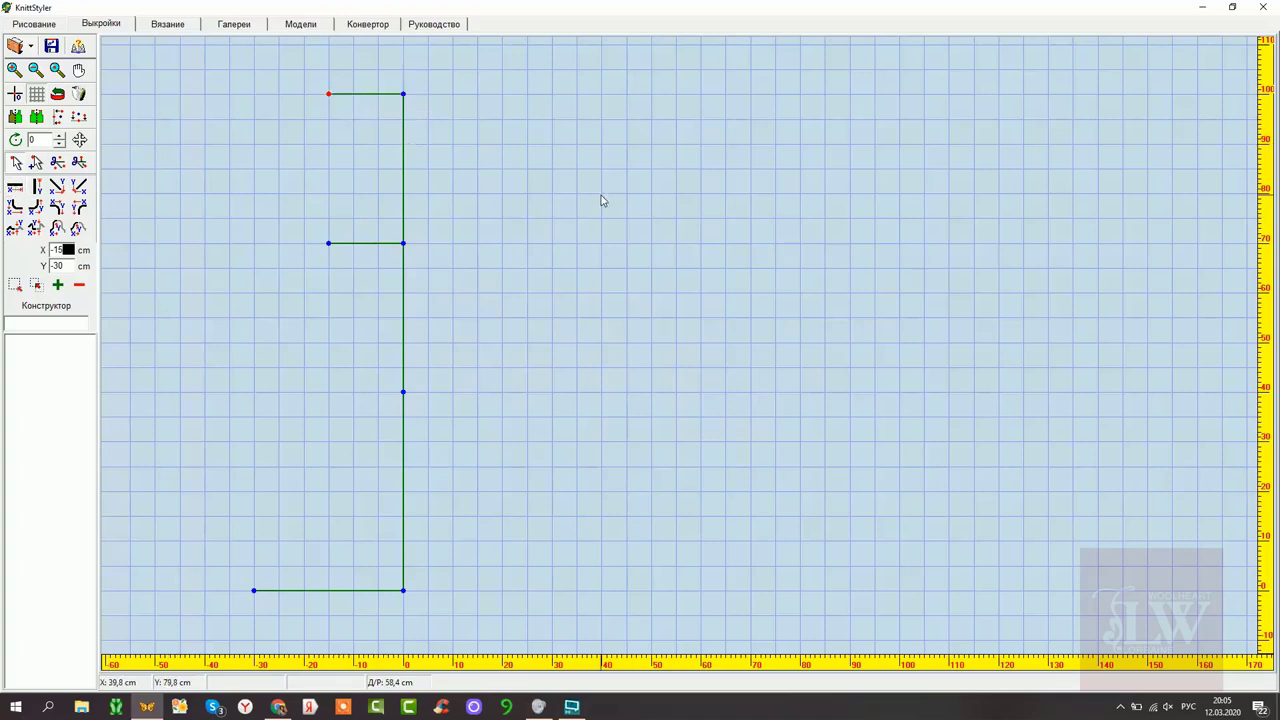
# - Remove the horizontal line and centre point at height 70 cm, and join the two points at X -15 with a vertical line
pyautogui.moveTo(431, 221); pyautogui.dragTo(293, 262)
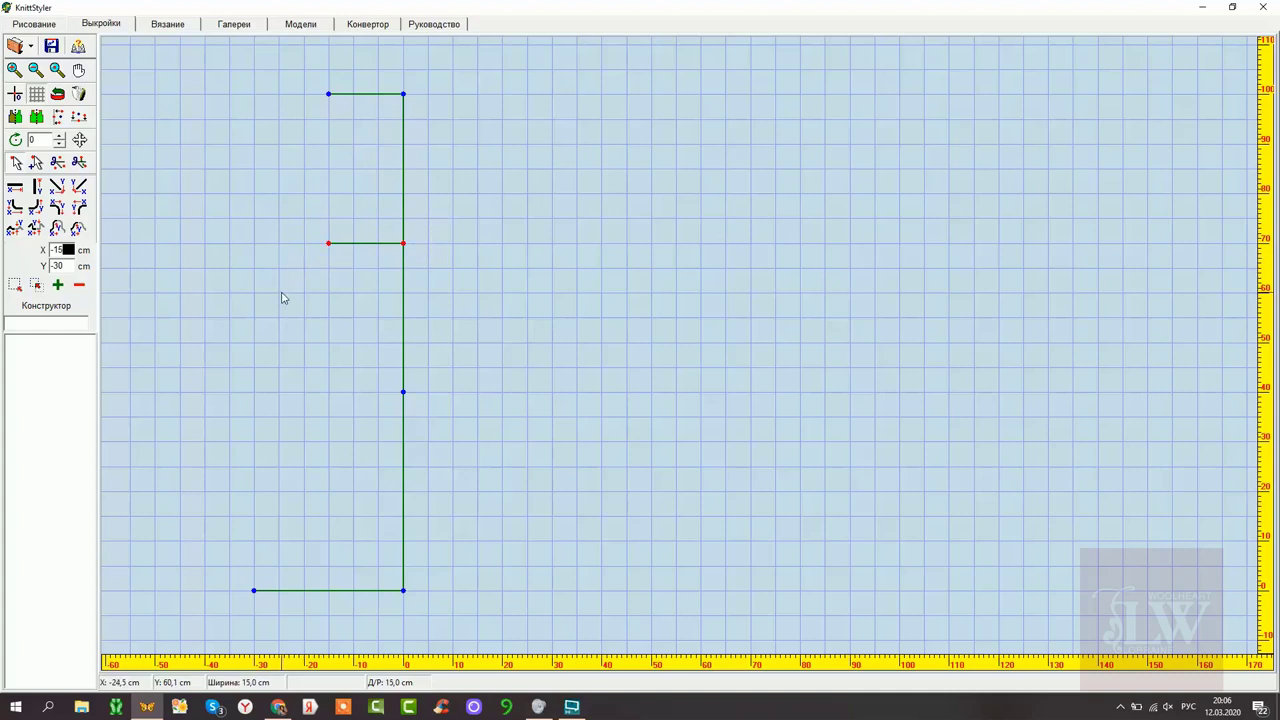
pyautogui.click(79, 162)
pyautogui.click(382, 239)
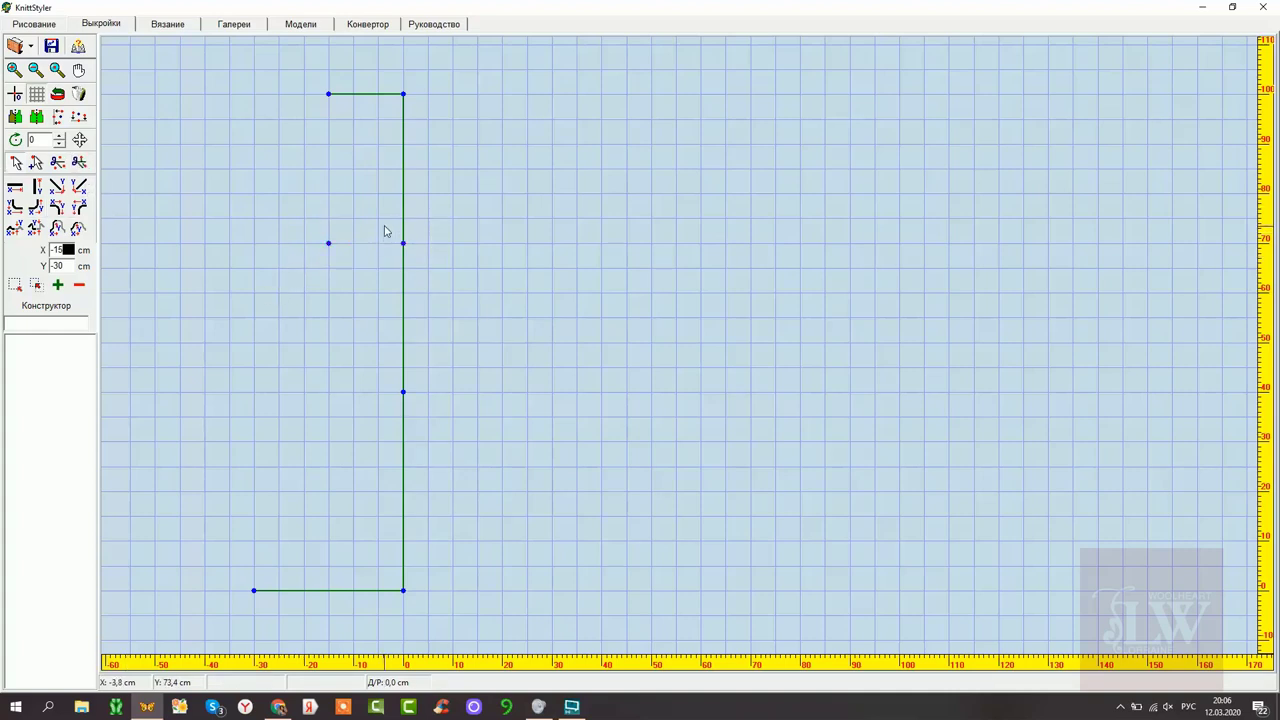
pyautogui.moveTo(383, 229); pyautogui.dragTo(421, 256)
pyautogui.click(57, 163)
pyautogui.moveTo(318, 80); pyautogui.dragTo(357, 314)
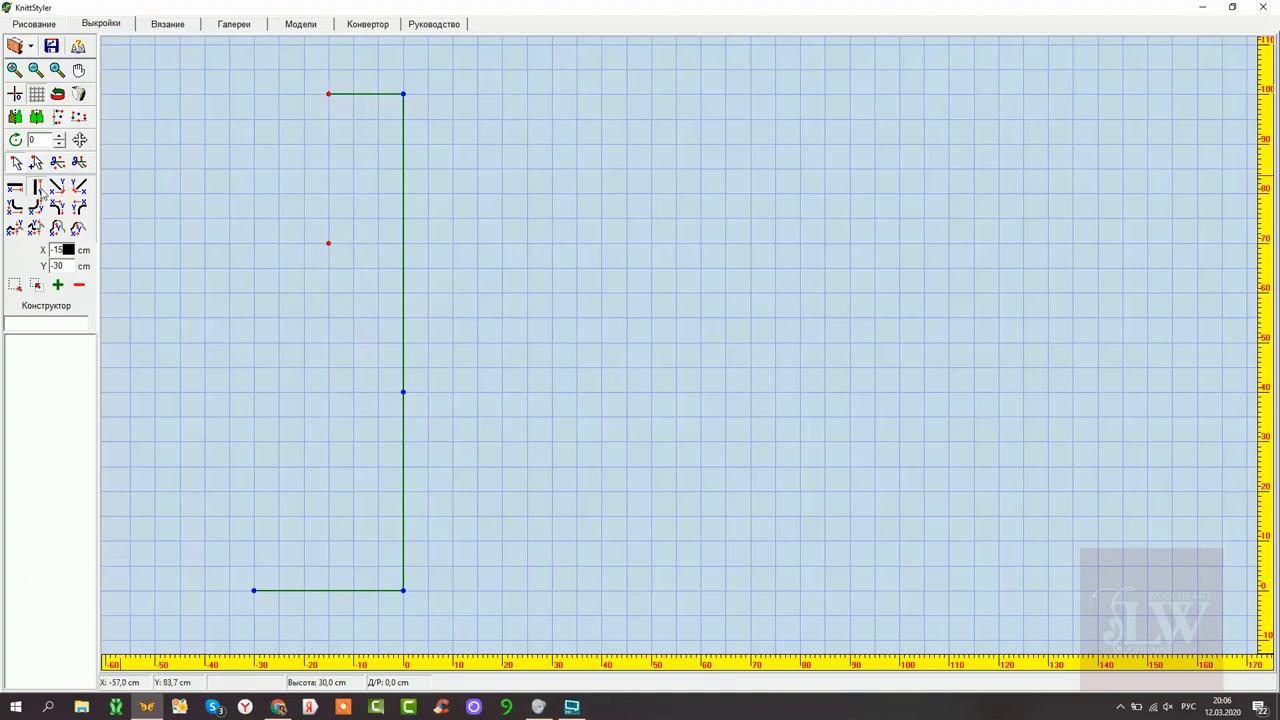
pyautogui.click(37, 188)
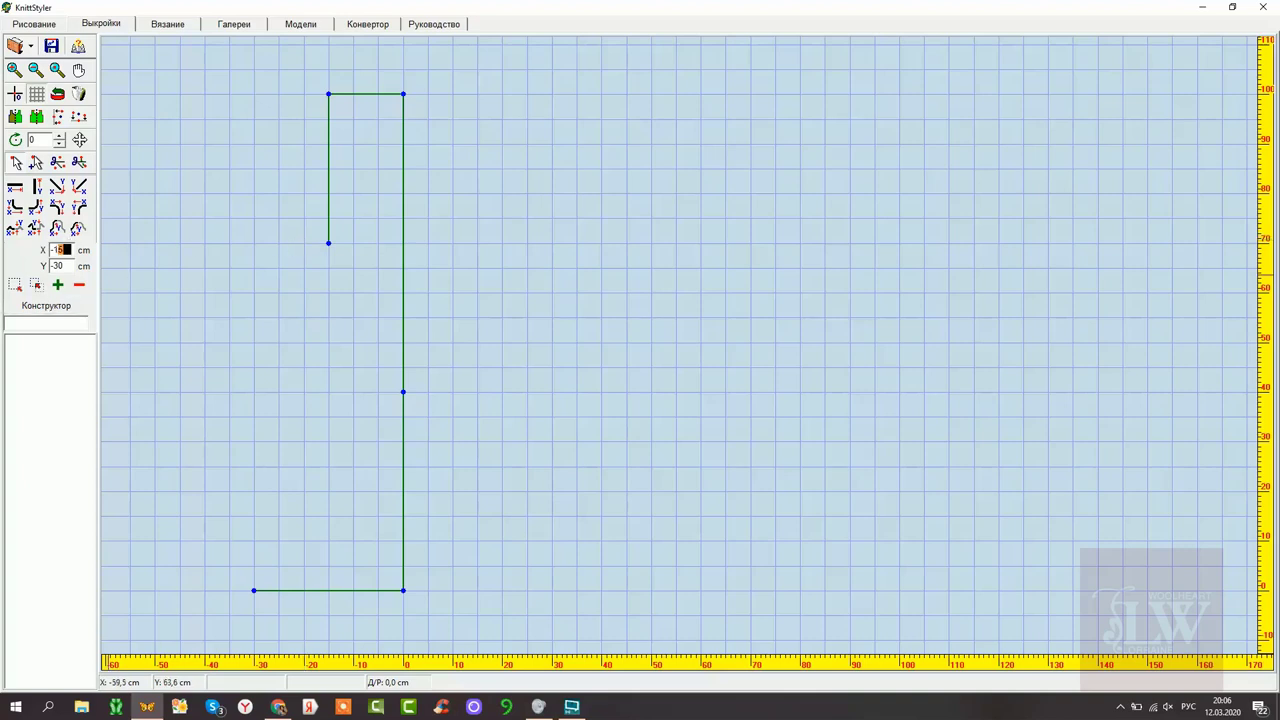
# - Draw a horizontal line about 4.5 cm long leftward from the lower end of the neck's vertical line
pyautogui.moveTo(66, 250); pyautogui.dragTo(42, 262)
pyautogui.press('BackSpace')
pyautogui.moveTo(309, 234); pyautogui.dragTo(332, 258)
pyautogui.click(15, 186)
# - Set X to 0 and Y to -1 cm, and move the short shoulder line's outer point down by that offset
pyautogui.press('Escape')
pyautogui.press('BackSpace')
pyautogui.press('BackSpace')
pyautogui.press('BackSpace')
pyautogui.press('BackSpace')
pyautogui.write('0')
pyautogui.press('Tab')
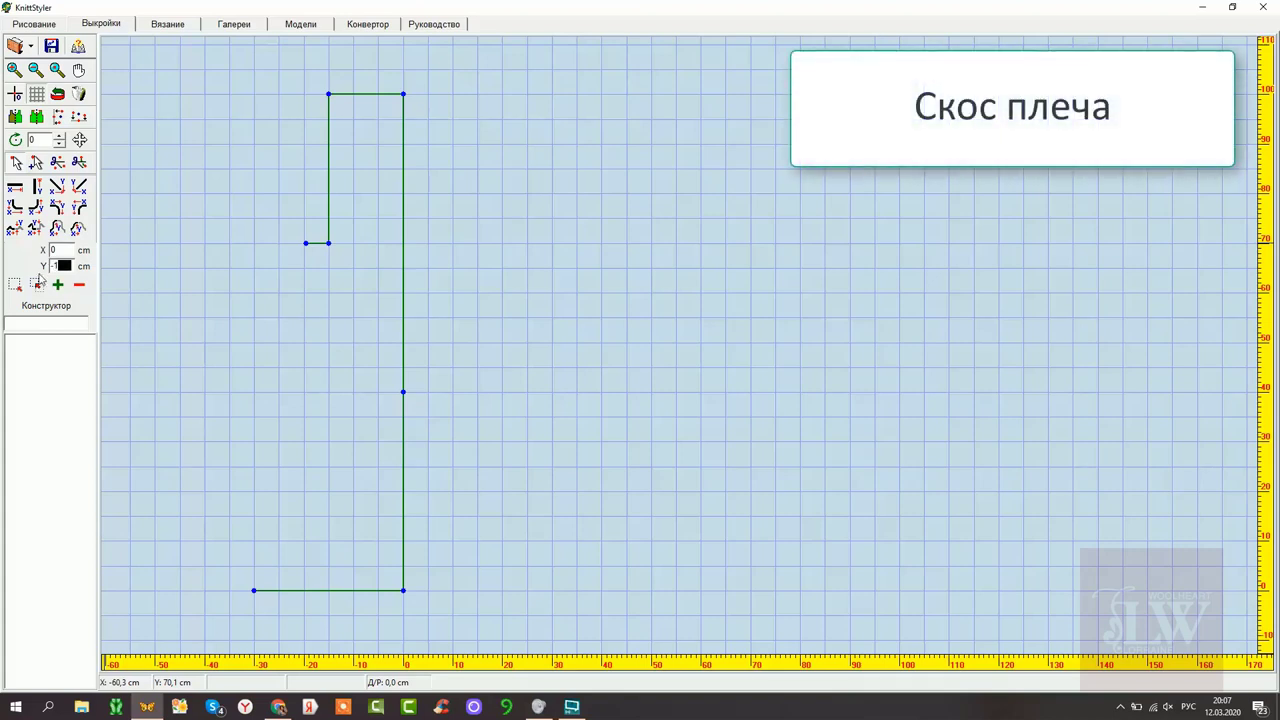
pyautogui.click(311, 231)
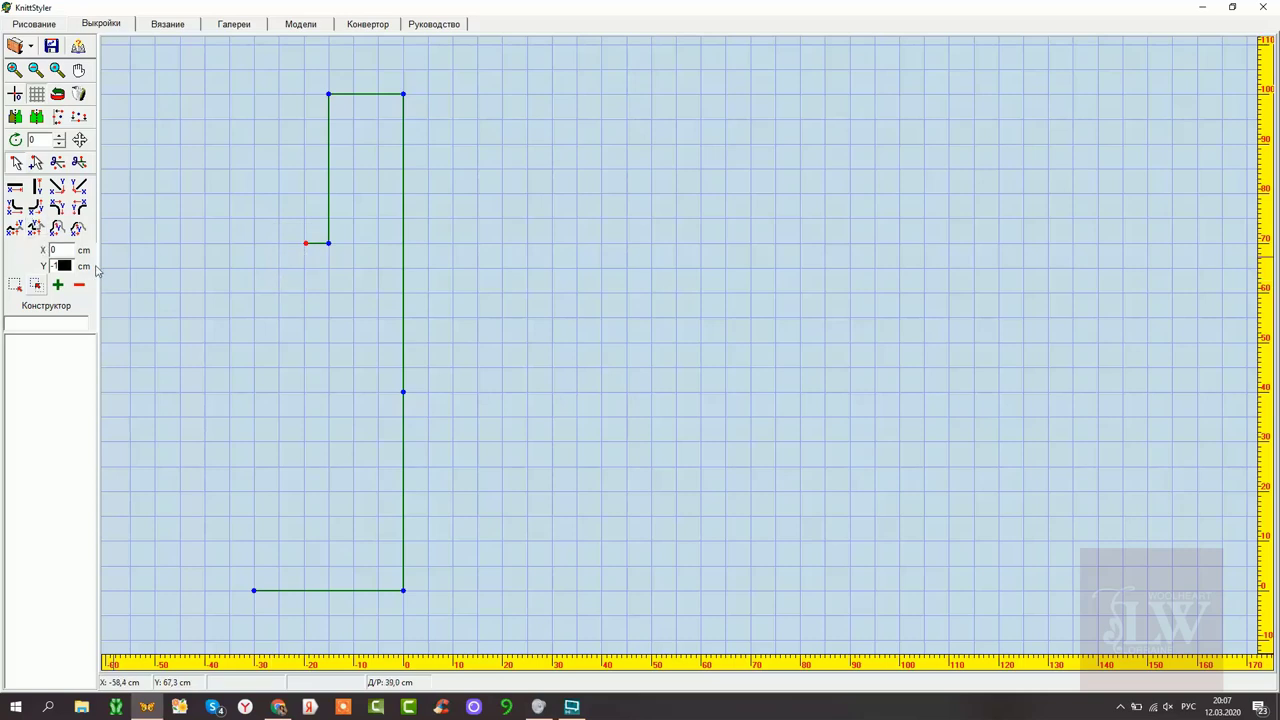
pyautogui.click(79, 140)
pyautogui.click(404, 393)
pyautogui.click(137, 251)
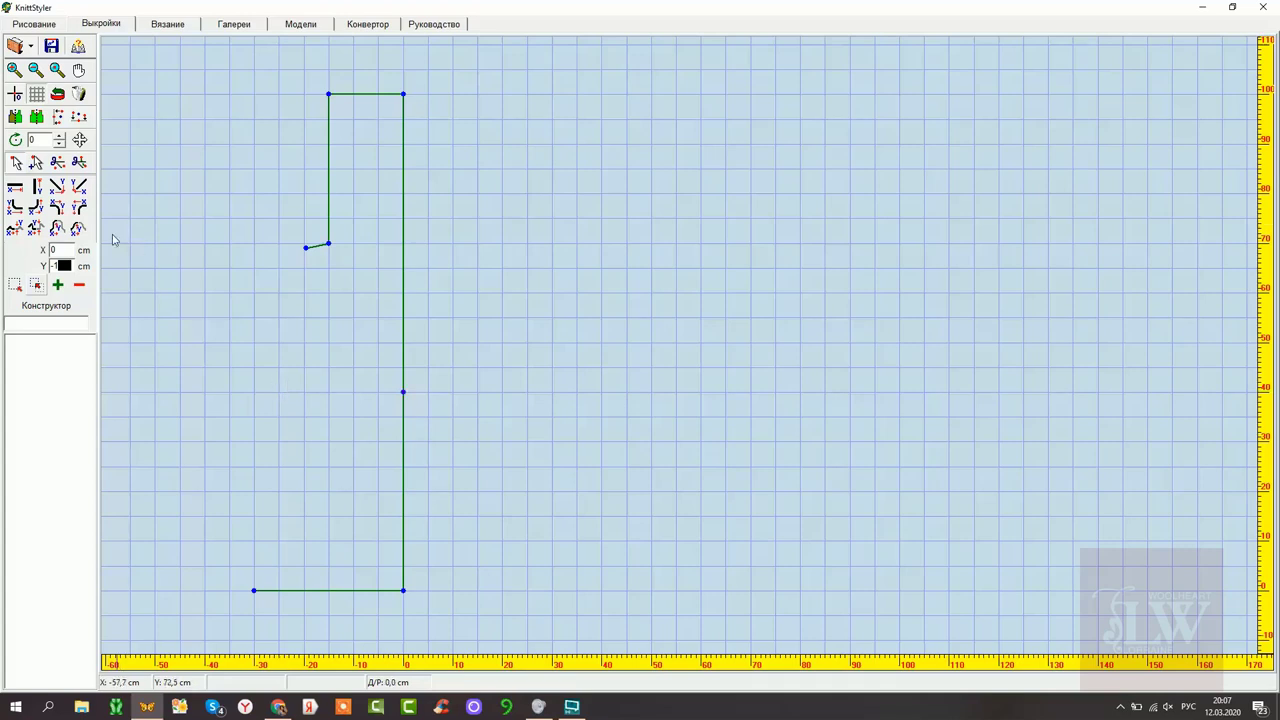
# - Place a point 28 cm left of the centre line's 40 cm point by drawing a horizontal line with X -28 and removing the connection
pyautogui.click(55, 250)
pyautogui.write('-28')
pyautogui.click(403, 391)
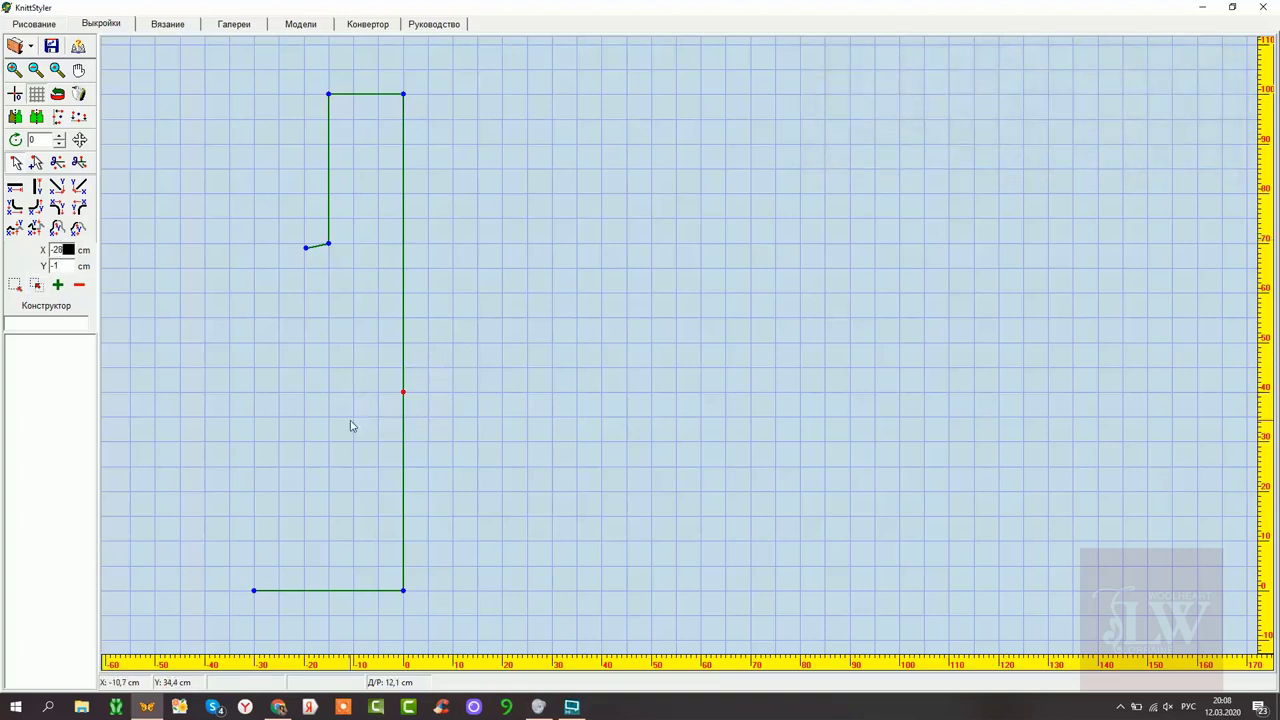
pyautogui.click(15, 186)
pyautogui.moveTo(240, 374); pyautogui.dragTo(455, 440)
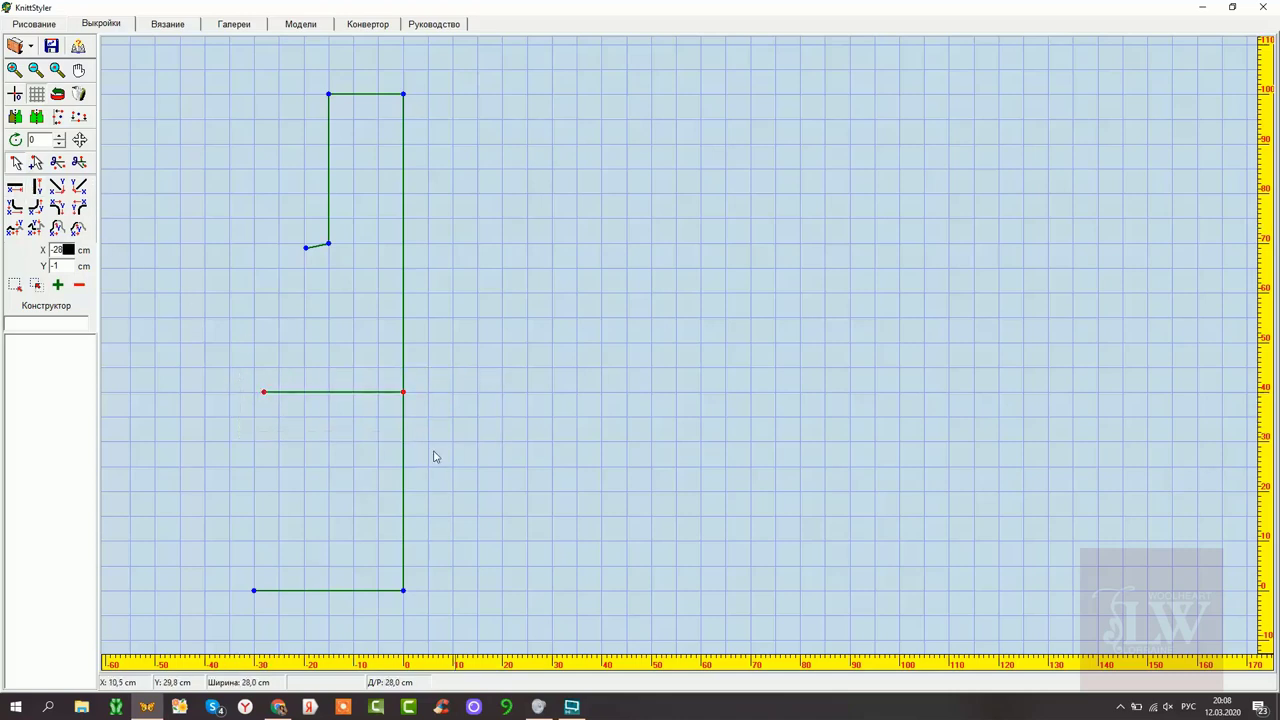
pyautogui.click(79, 163)
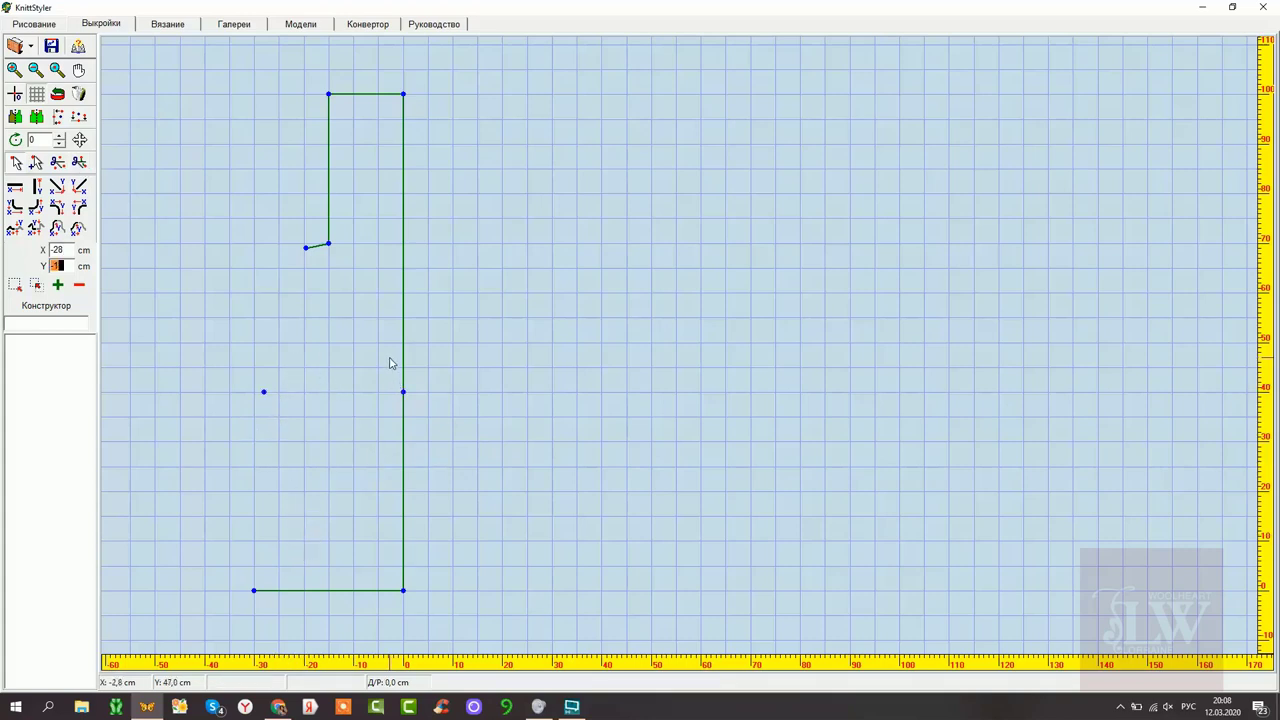
pyautogui.moveTo(390, 357); pyautogui.dragTo(437, 400)
pyautogui.click(375, 440)
# - Add a centre-line point 11 cm above the hem and draw a horizontal line from it with X -30
pyautogui.click(405, 589)
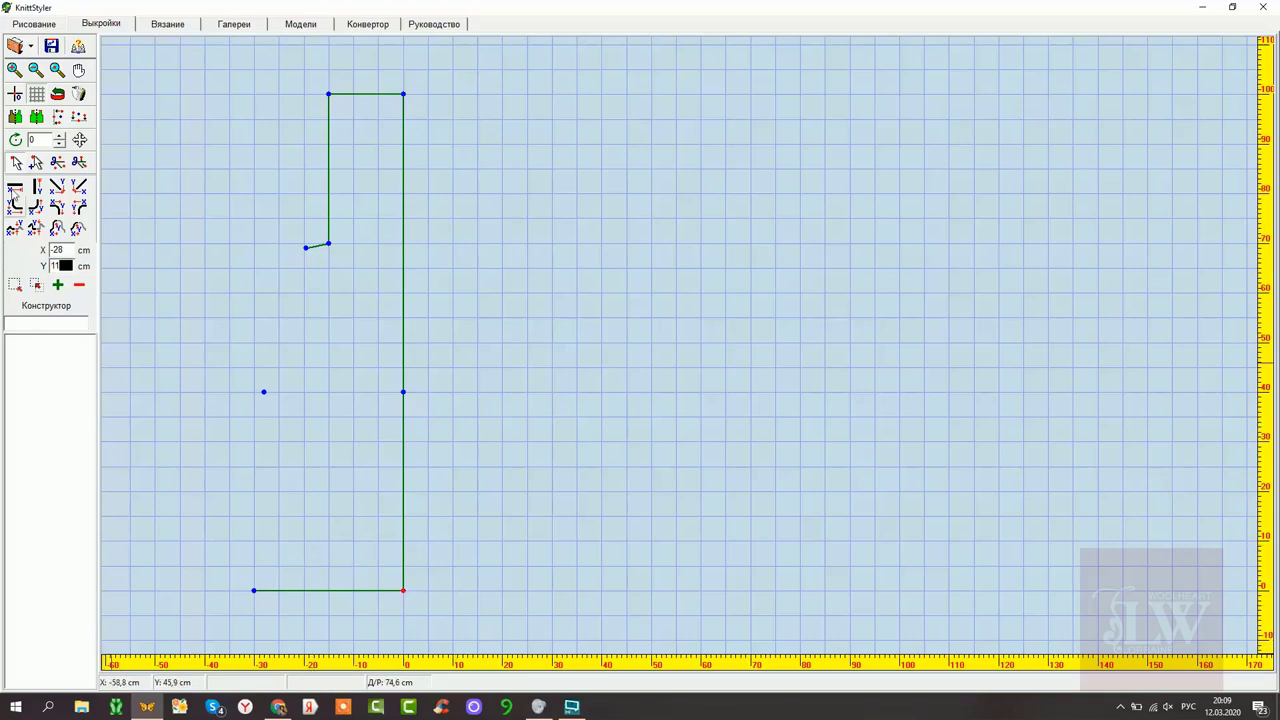
pyautogui.click(34, 188)
pyautogui.doubleClick(64, 249)
pyautogui.write('-30')
pyautogui.click(403, 536)
pyautogui.click(15, 187)
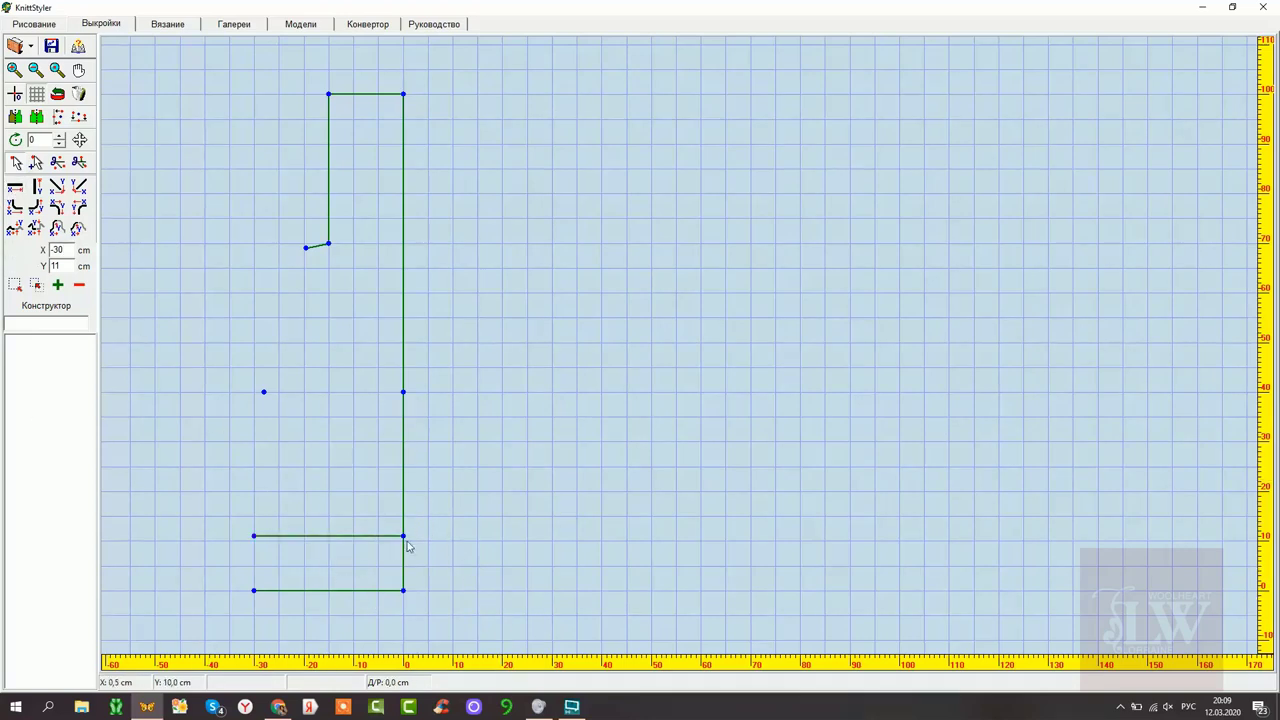
# - Remove the horizontal line at height 11 cm and join its outer point to the hem corner with a vertical line
pyautogui.moveTo(434, 521); pyautogui.dragTo(198, 614)
pyautogui.press('Delete')
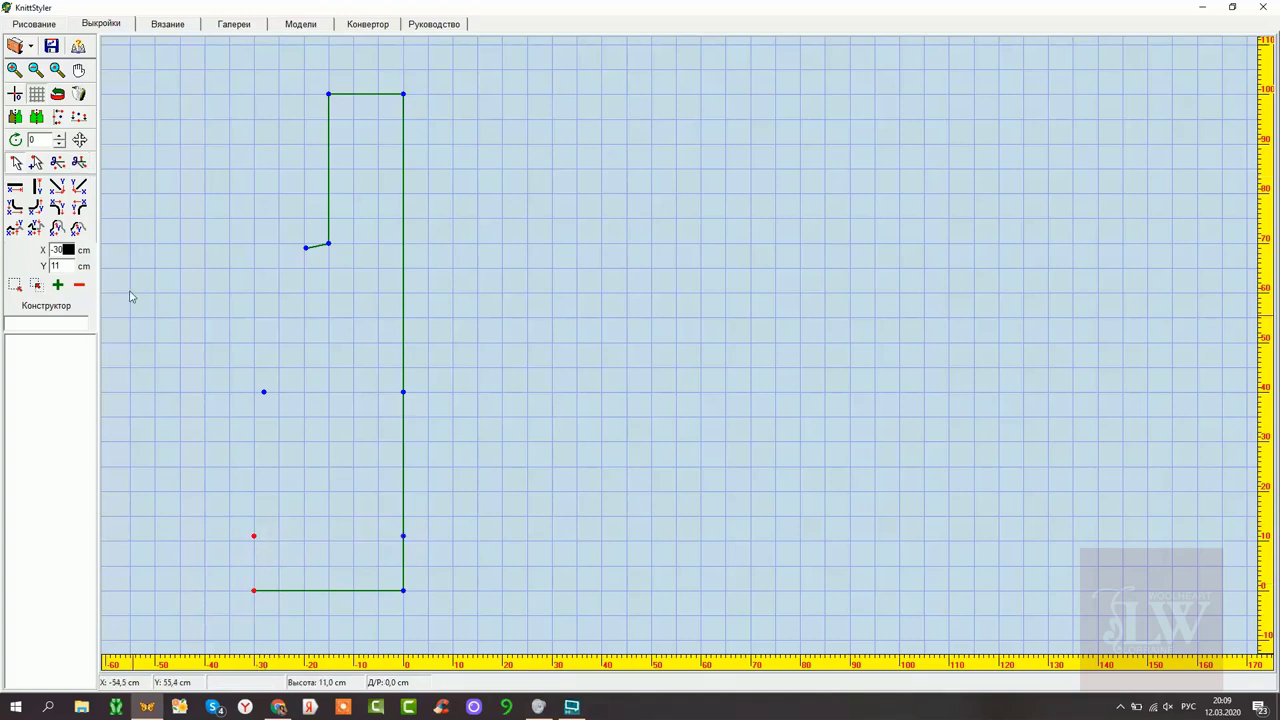
pyautogui.click(36, 187)
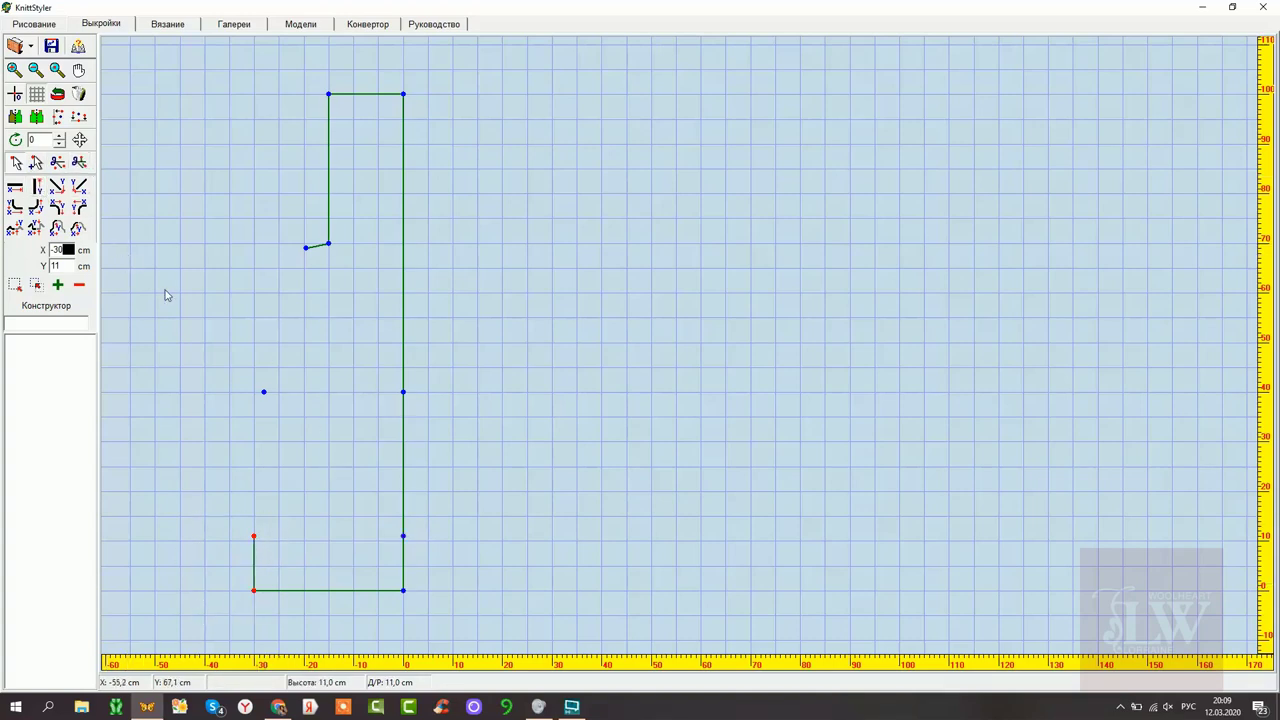
pyautogui.click(209, 420)
# - Draw a vertical line with Y -2.5 down from the point at X -28, and join its end to the 11 cm side point
pyautogui.press('Tab')
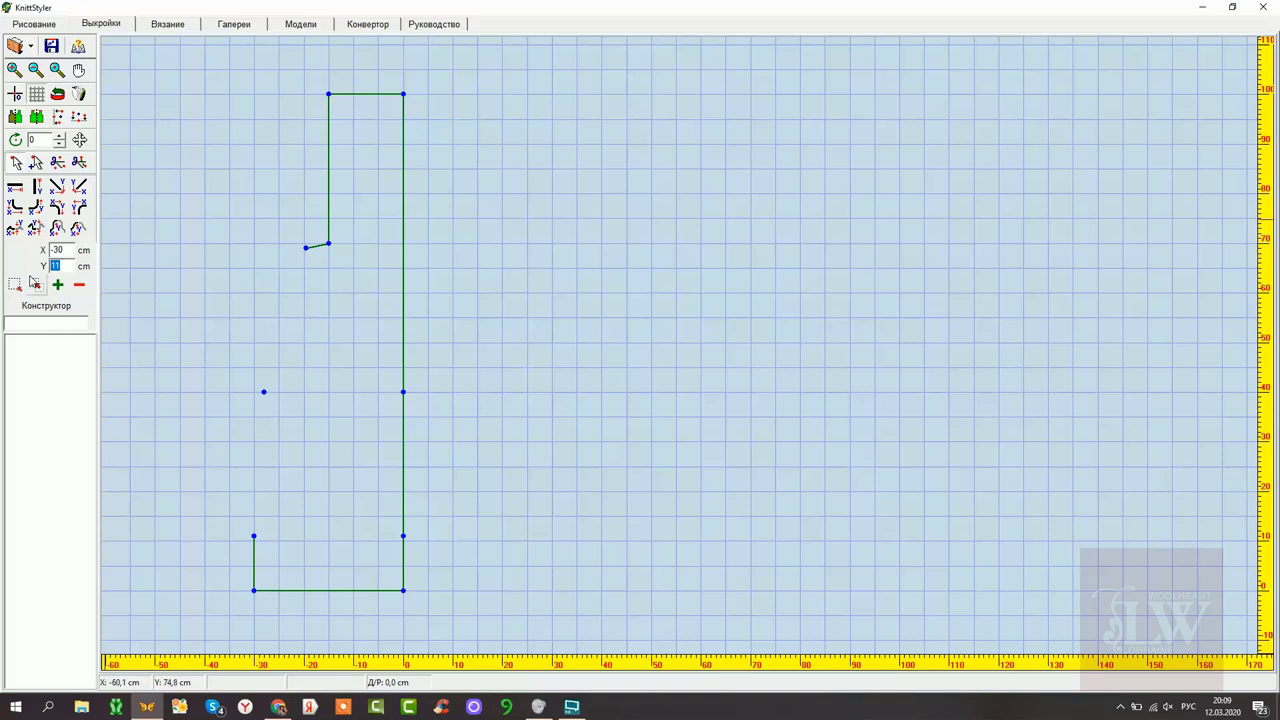
pyautogui.write('-2.5')
pyautogui.click(263, 391)
pyautogui.click(263, 403)
pyautogui.moveTo(273, 399); pyautogui.dragTo(219, 569)
pyautogui.click(79, 186)
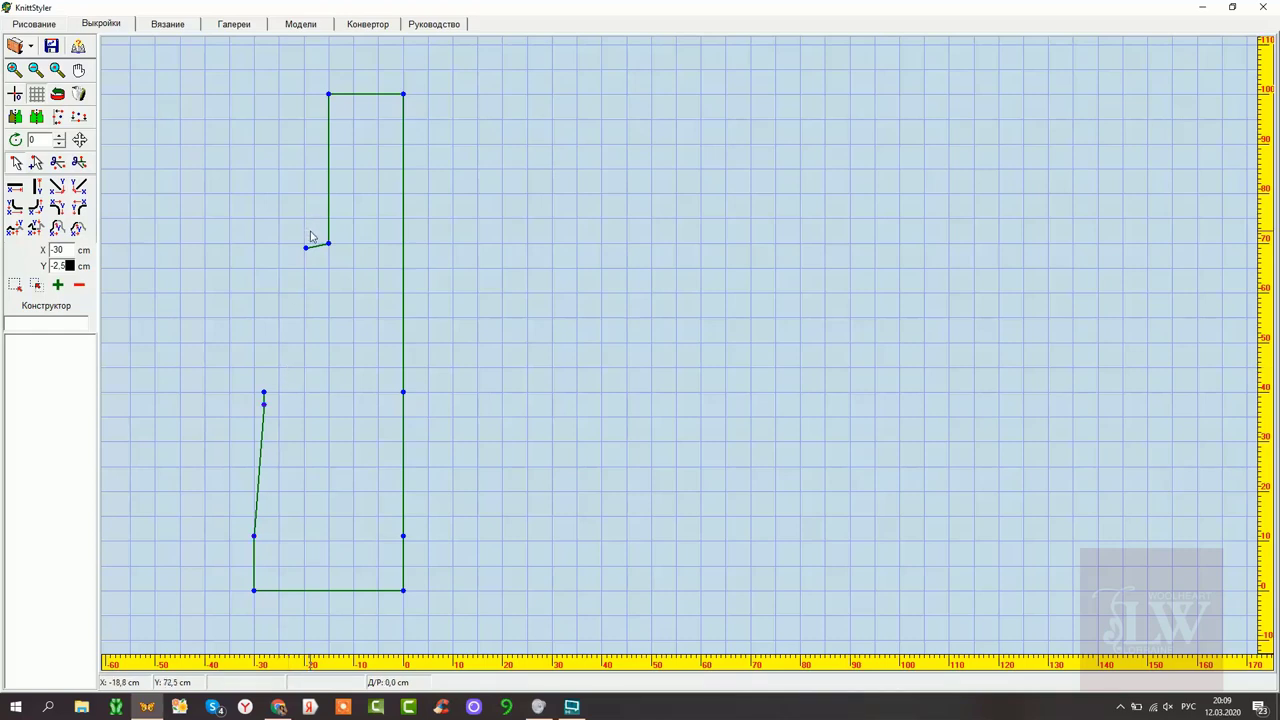
# - Draw a 29 cm vertical line up from the side point at height 40 cm, and connect its top to the shoulder point horizontally
pyautogui.moveTo(310, 231); pyautogui.dragTo(222, 403)
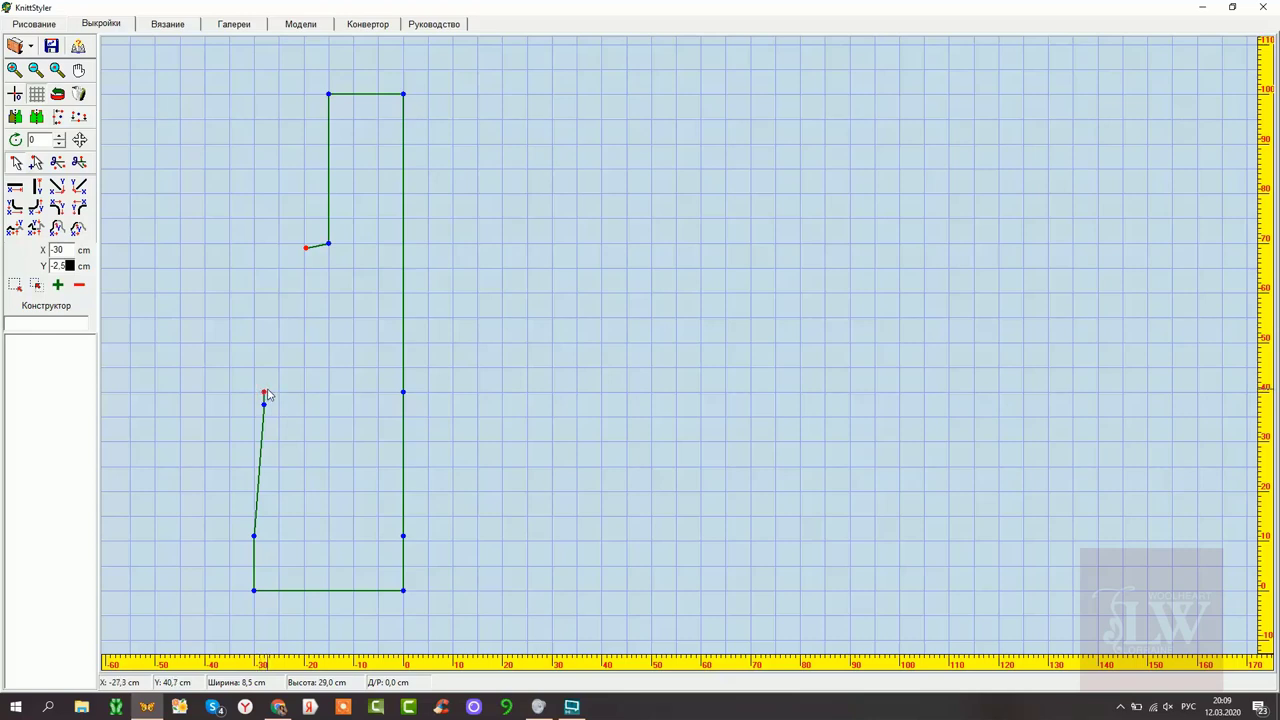
pyautogui.press('Escape')
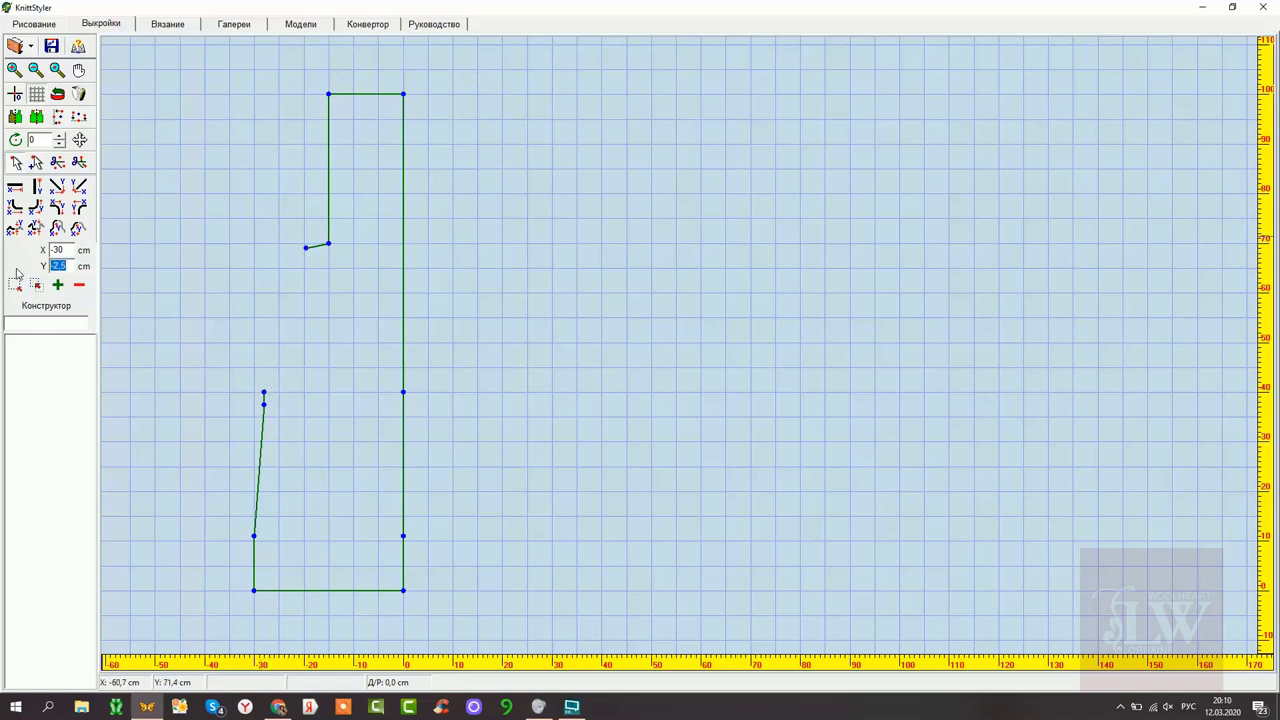
pyautogui.write('29')
pyautogui.click(265, 390)
pyautogui.click(36, 186)
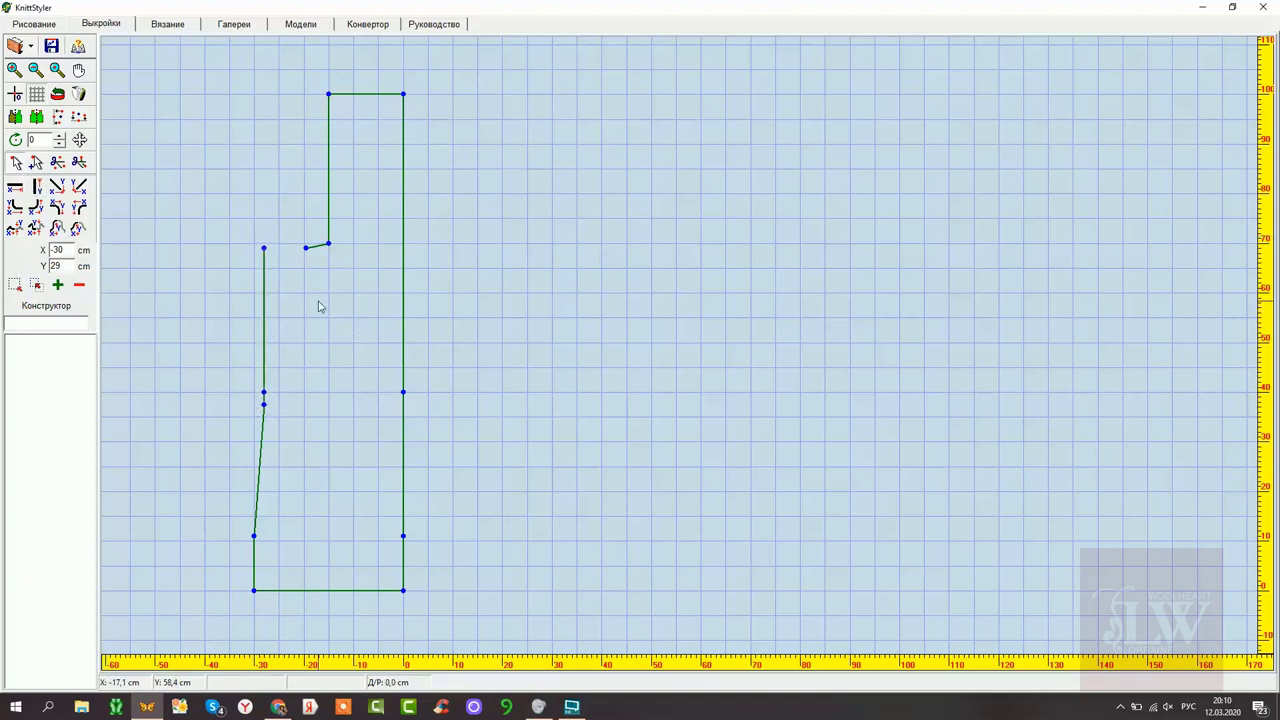
pyautogui.moveTo(312, 234); pyautogui.dragTo(257, 271)
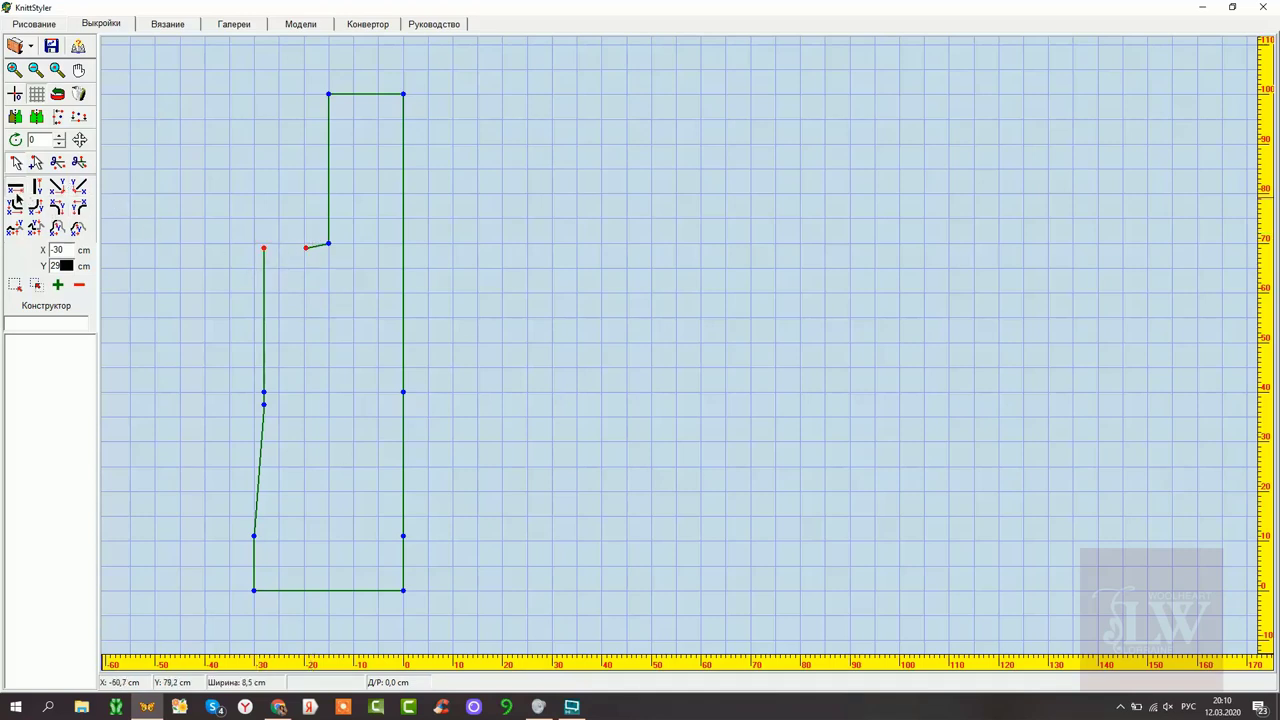
pyautogui.click(15, 187)
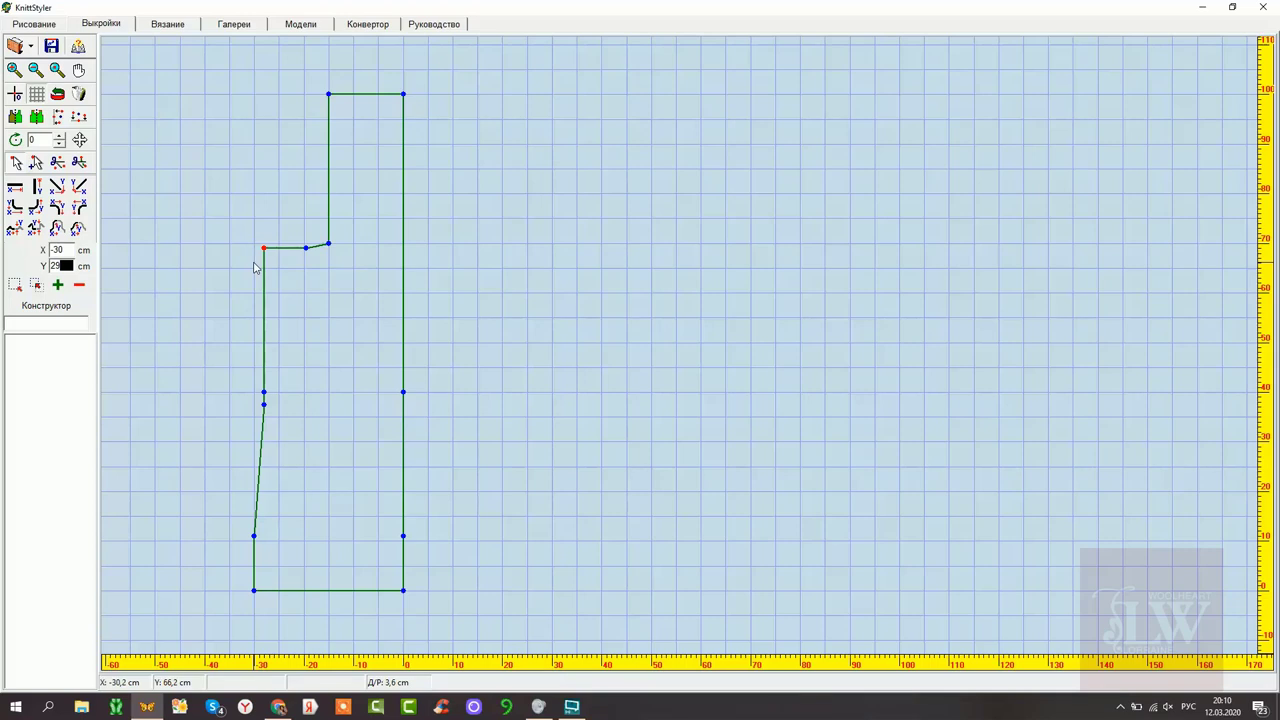
# - Lower the outer shoulder corner by about 4 cm to slope the shoulder line
pyautogui.press('Down')
pyautogui.press('Down')
pyautogui.press('Down')
pyautogui.press('Down')
pyautogui.press('Down')
pyautogui.press('Down')
pyautogui.press('Down')
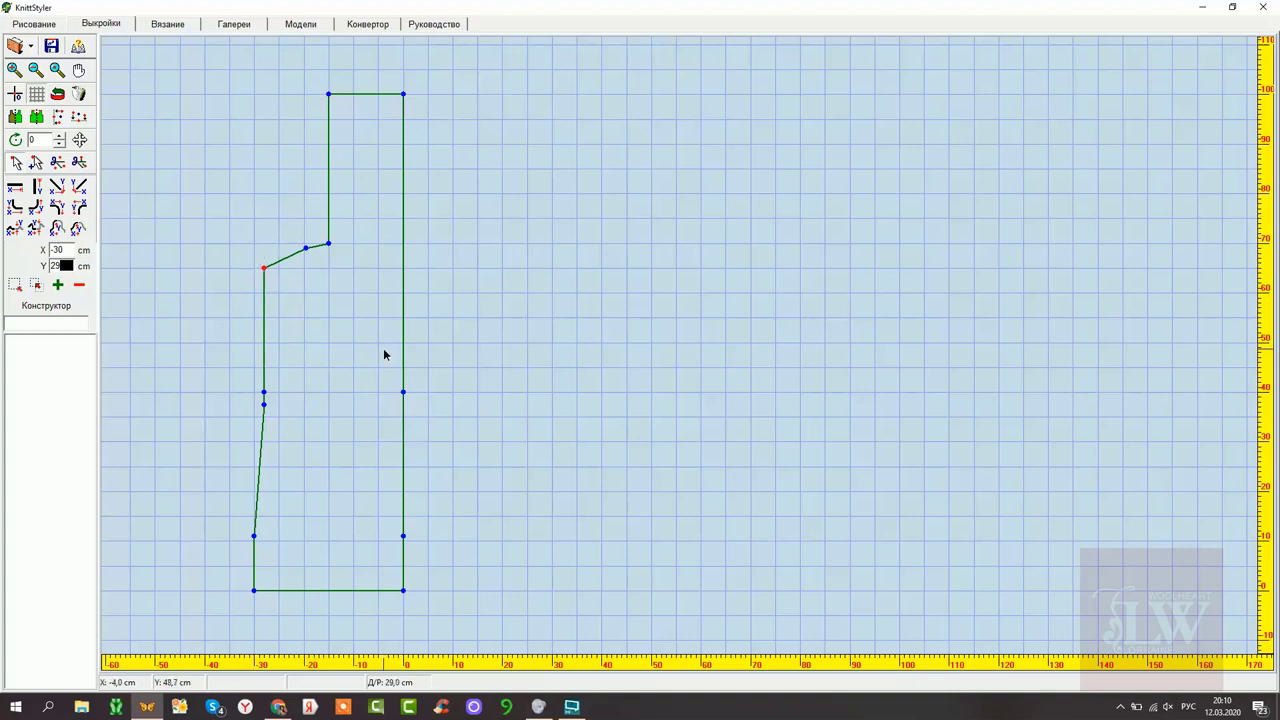
# - Delete the intermediate centre-line points and remove the centre line between the top and hem end points
pyautogui.moveTo(386, 352); pyautogui.dragTo(458, 542)
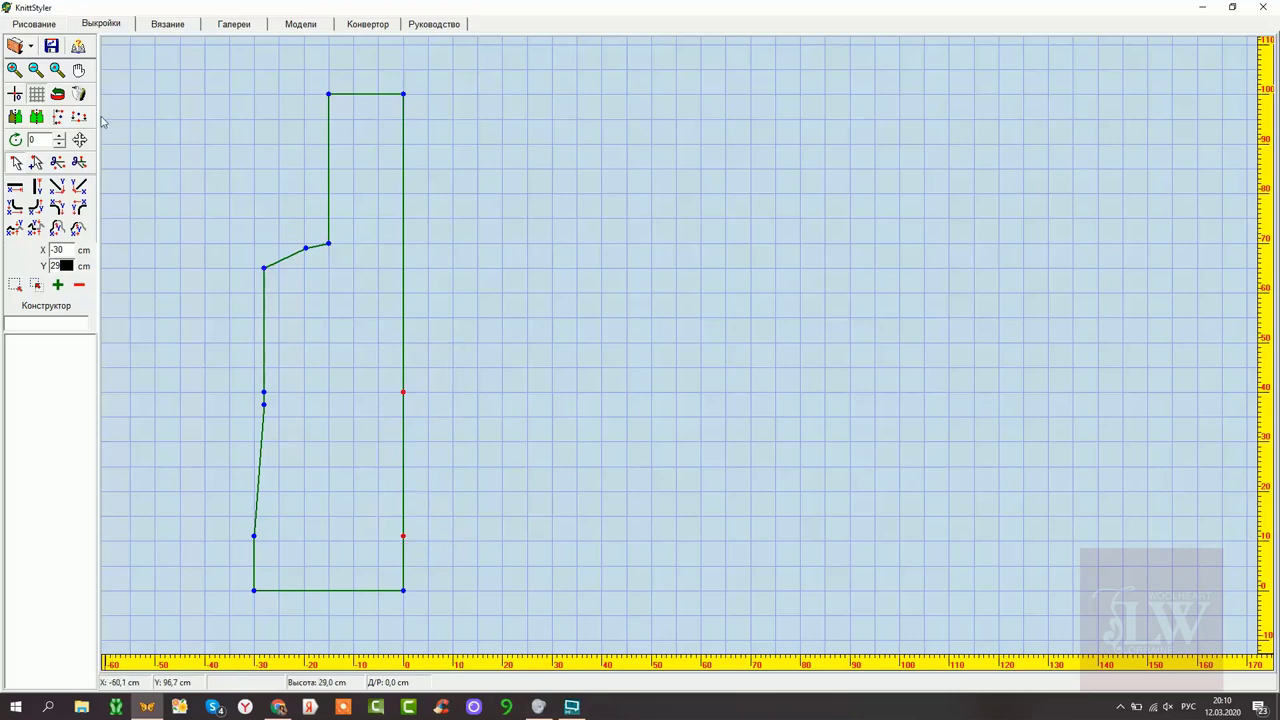
pyautogui.click(59, 163)
pyautogui.moveTo(399, 77); pyautogui.dragTo(450, 650)
pyautogui.click(80, 162)
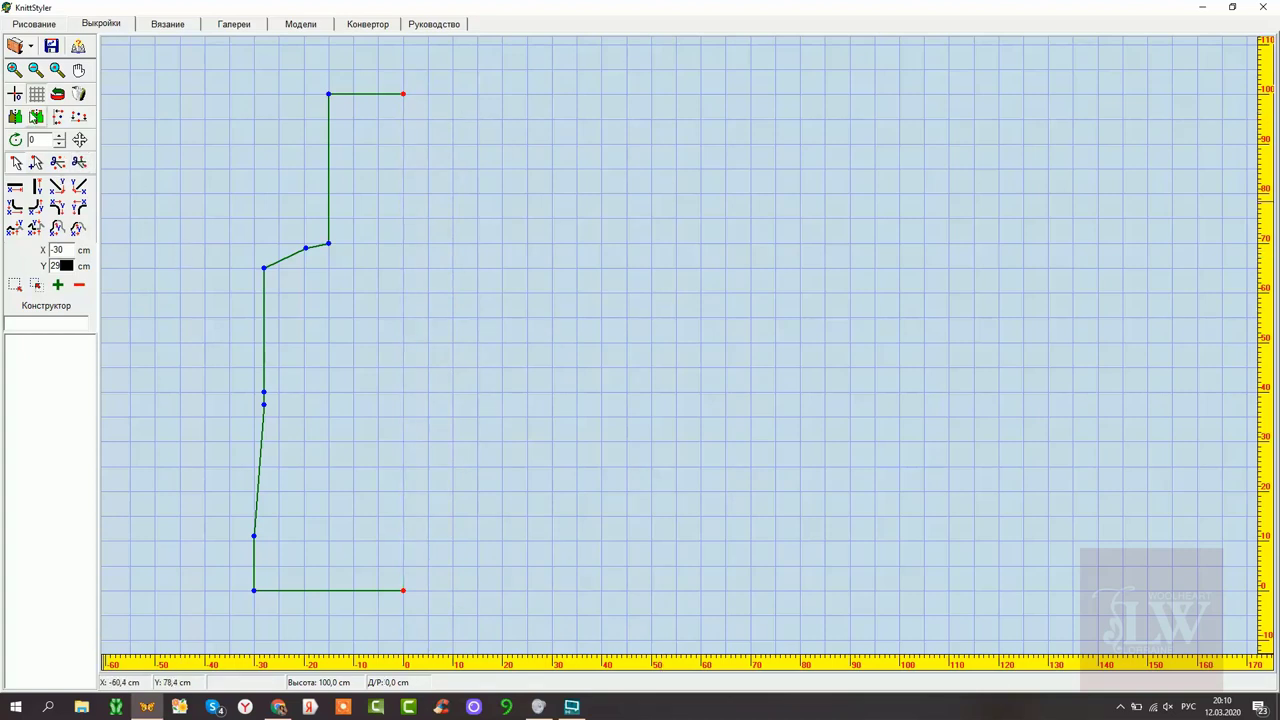
# - Mirror the half pattern across its centre into a full piece and select all points of the outline
pyautogui.click(36, 116)
pyautogui.click(392, 259)
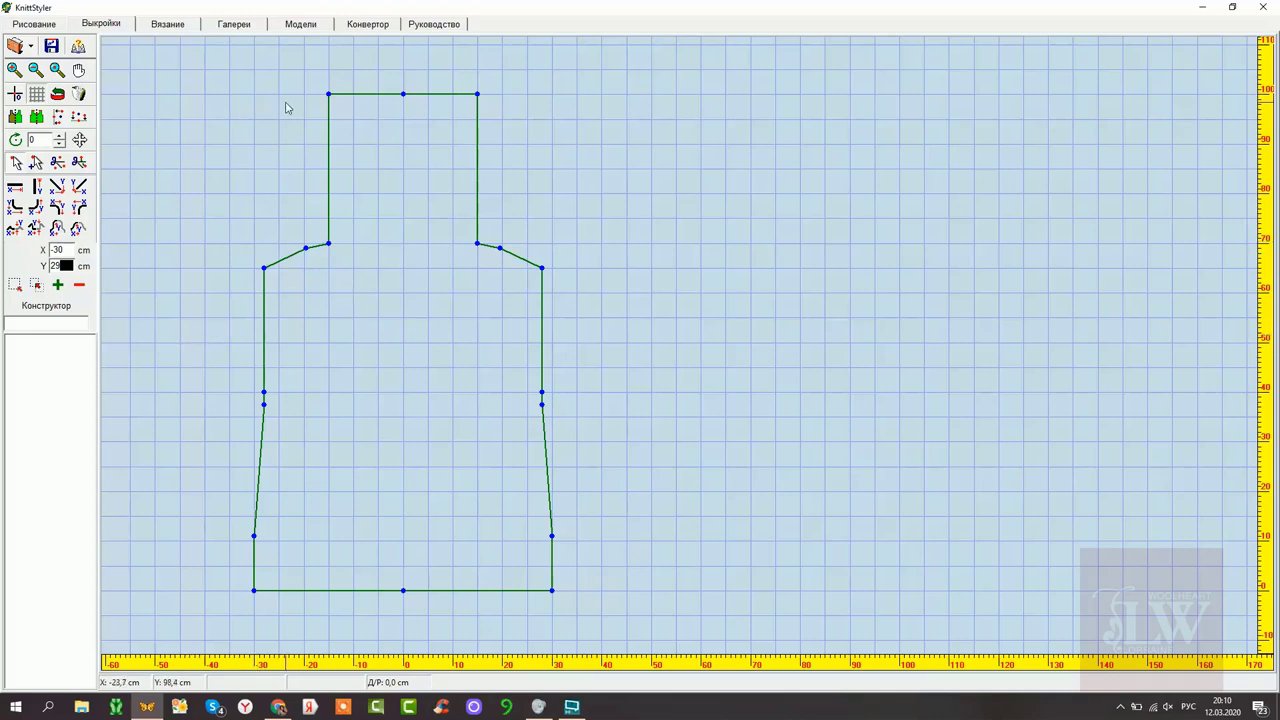
pyautogui.moveTo(214, 80); pyautogui.dragTo(655, 624)
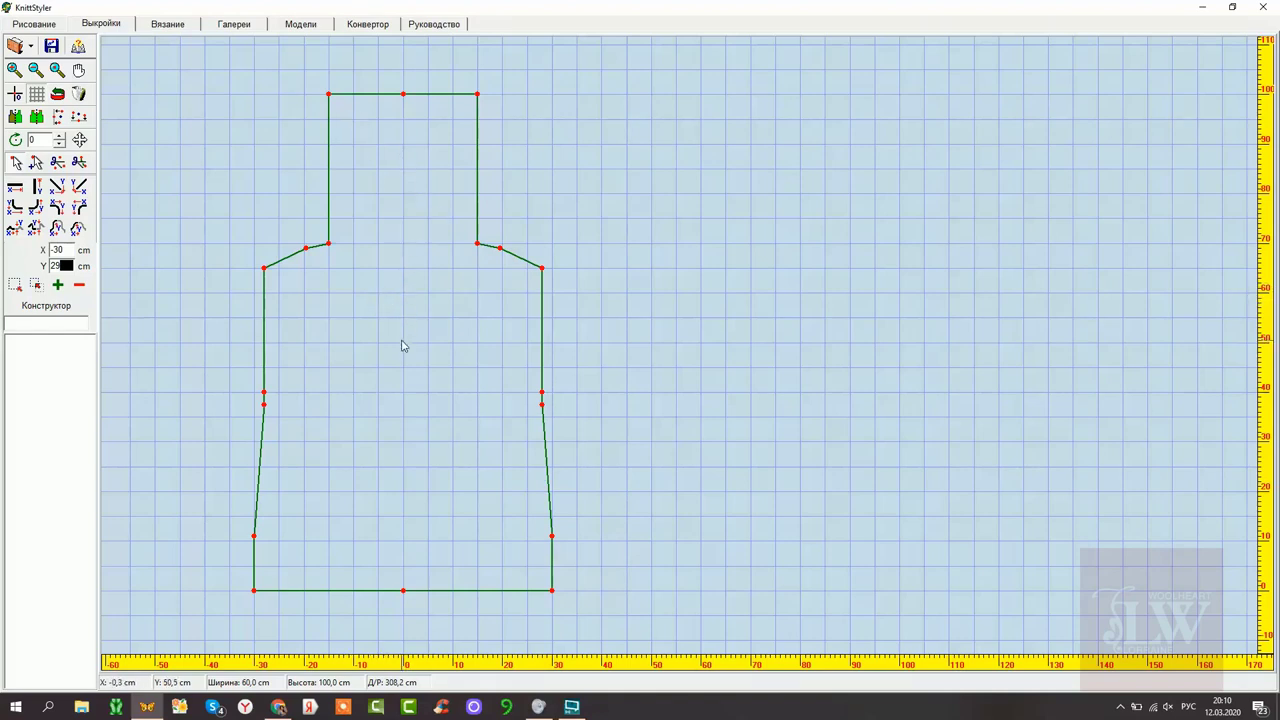
# - Name the finished pattern piece "полочка+спинка"
pyautogui.click(38, 327)
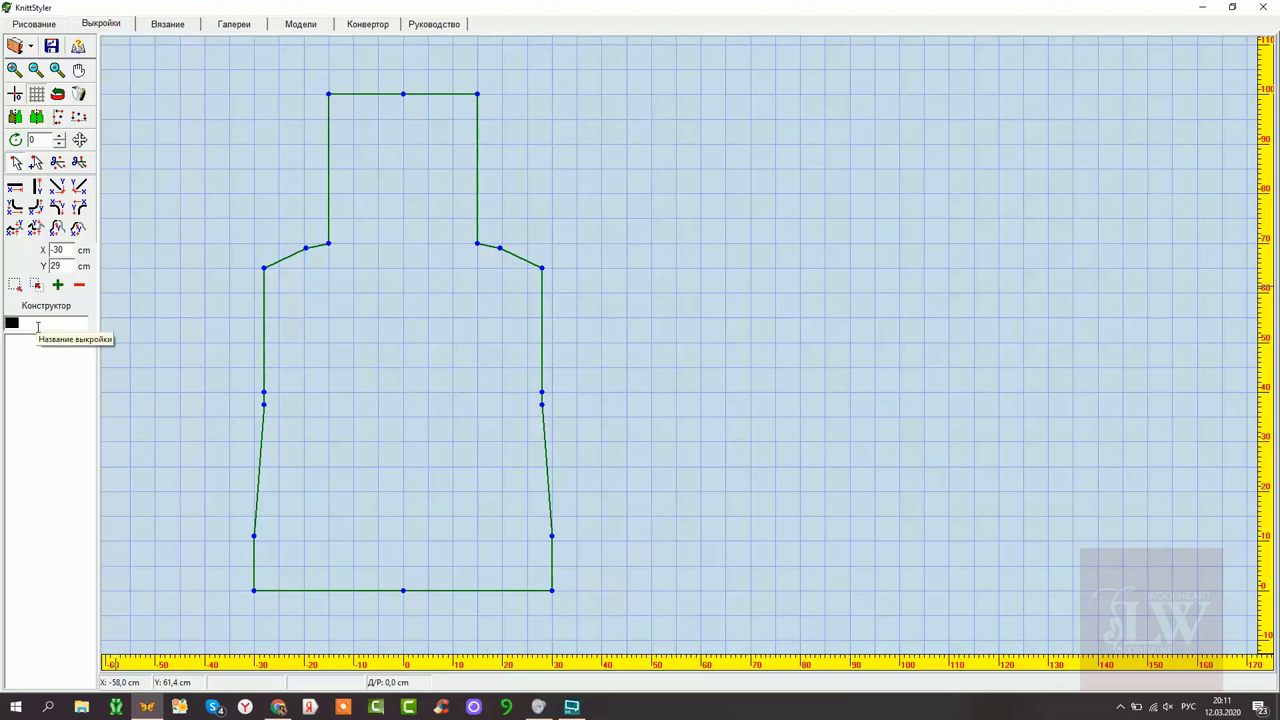
pyautogui.write('п')
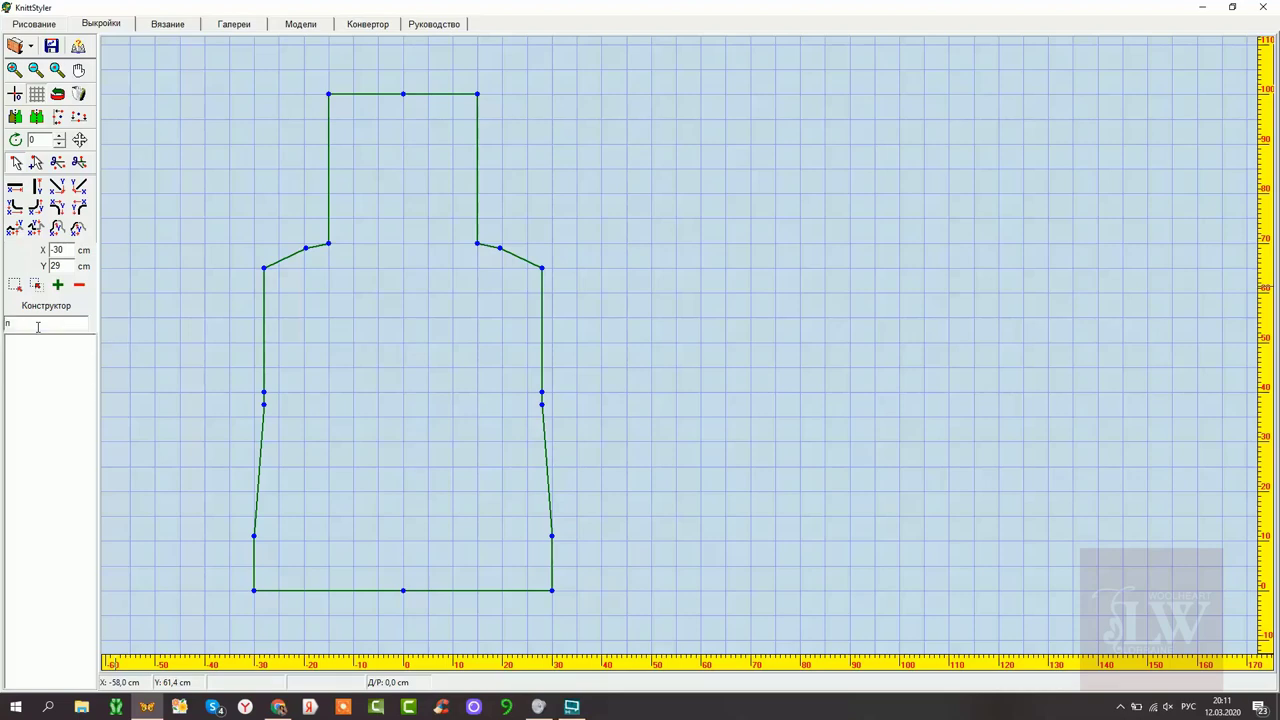
pyautogui.write('олочка+спинка')
# - Measure the neck opening, the short inner shoulder segment and the upper neck extension of the body piece
pyautogui.moveTo(318, 232); pyautogui.dragTo(486, 268)
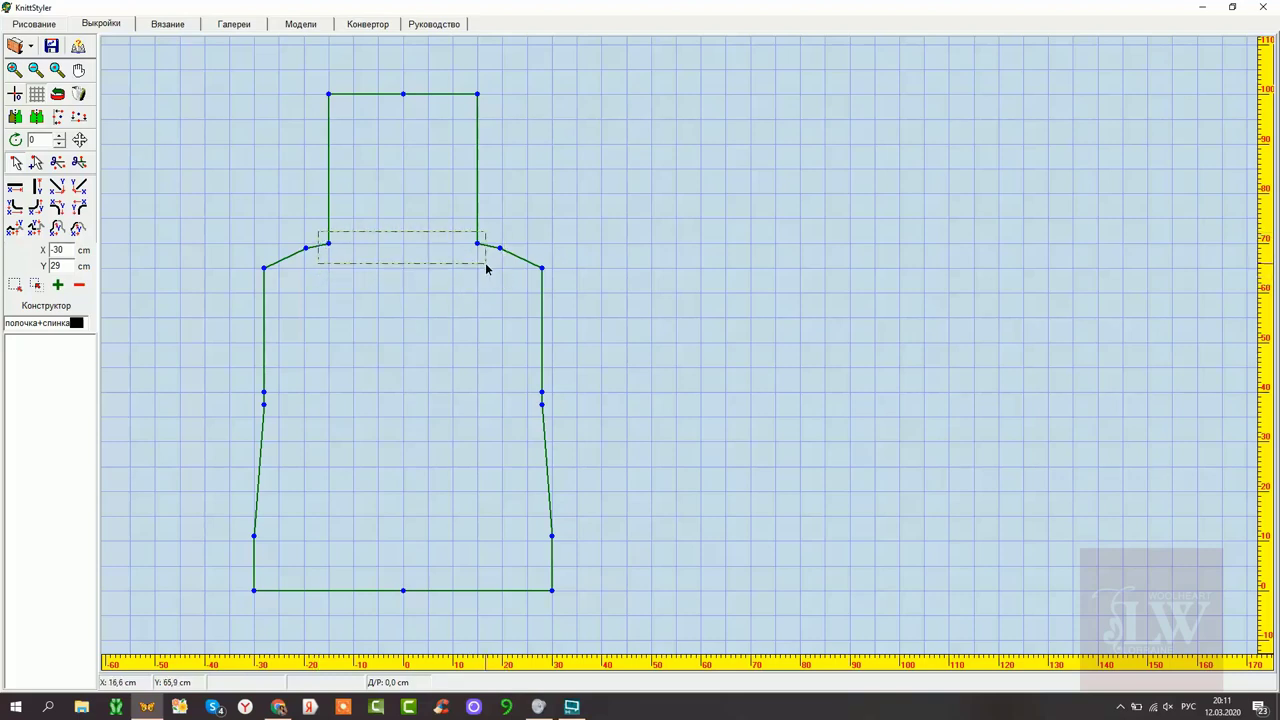
pyautogui.moveTo(486, 268); pyautogui.dragTo(486, 270)
pyautogui.moveTo(343, 224); pyautogui.dragTo(282, 263)
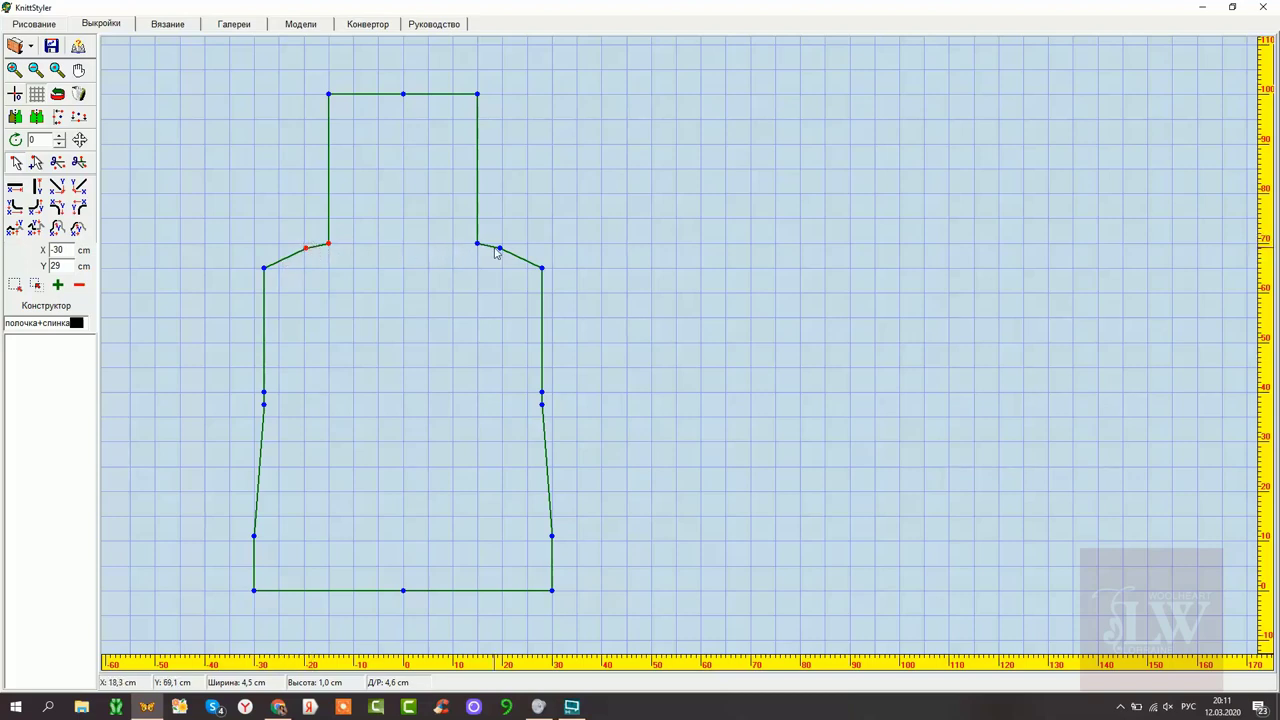
pyautogui.moveTo(294, 67); pyautogui.dragTo(486, 258)
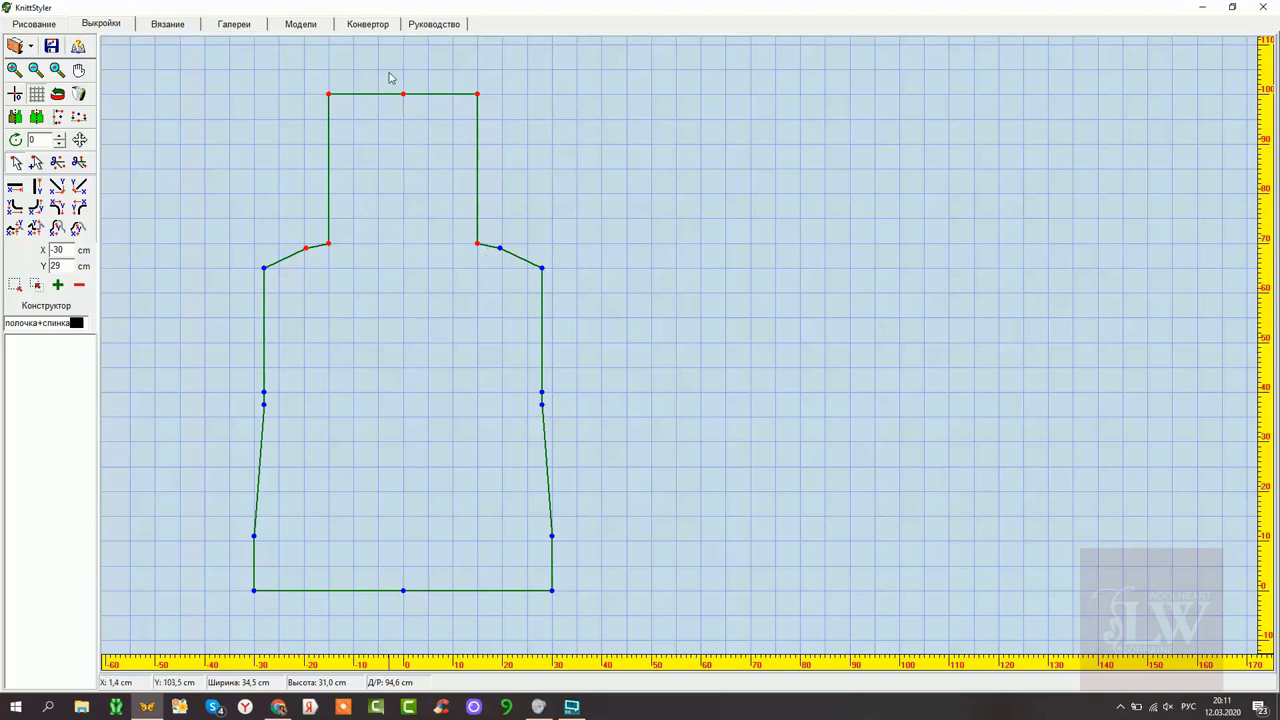
pyautogui.click(407, 178)
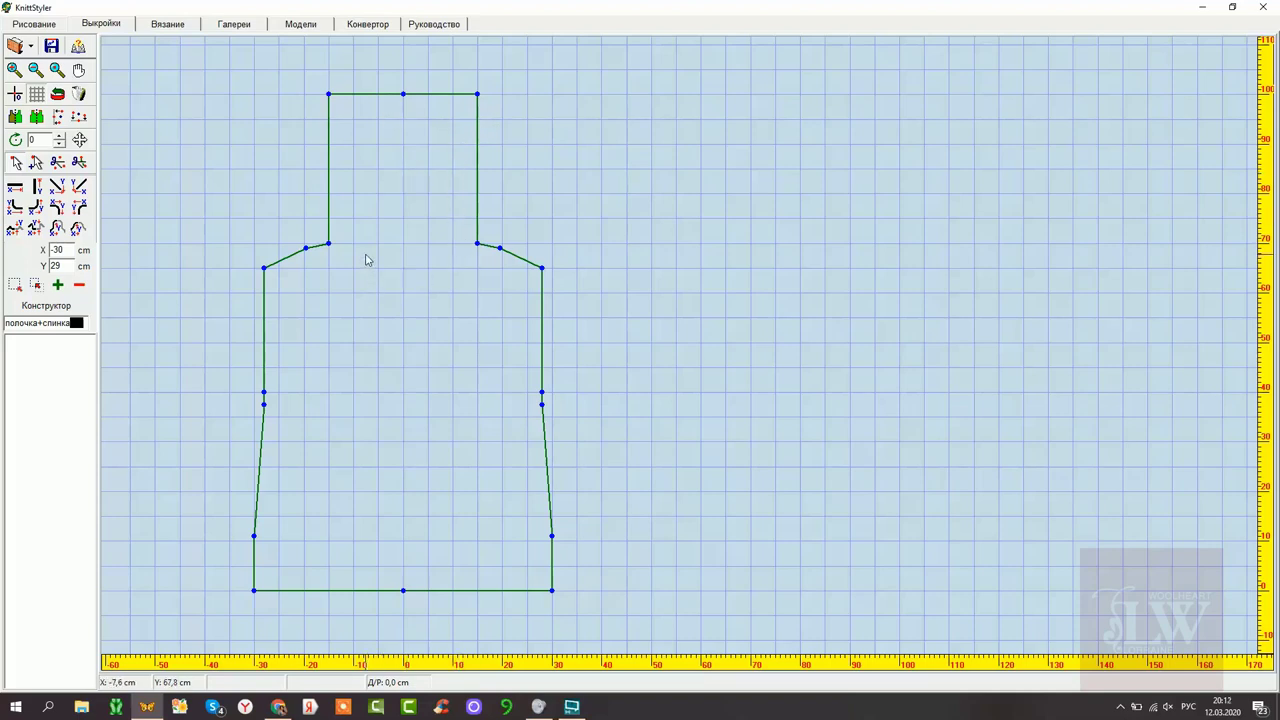
# - Check the outer shoulder slope and add the piece "полочка+спинка" to the pattern list
pyautogui.moveTo(311, 241); pyautogui.dragTo(246, 280)
pyautogui.click(57, 286)
# - Measure the vertical armhole edge and the sloped outer shoulder on one side of the body piece
pyautogui.click(263, 267)
pyautogui.click(263, 392)
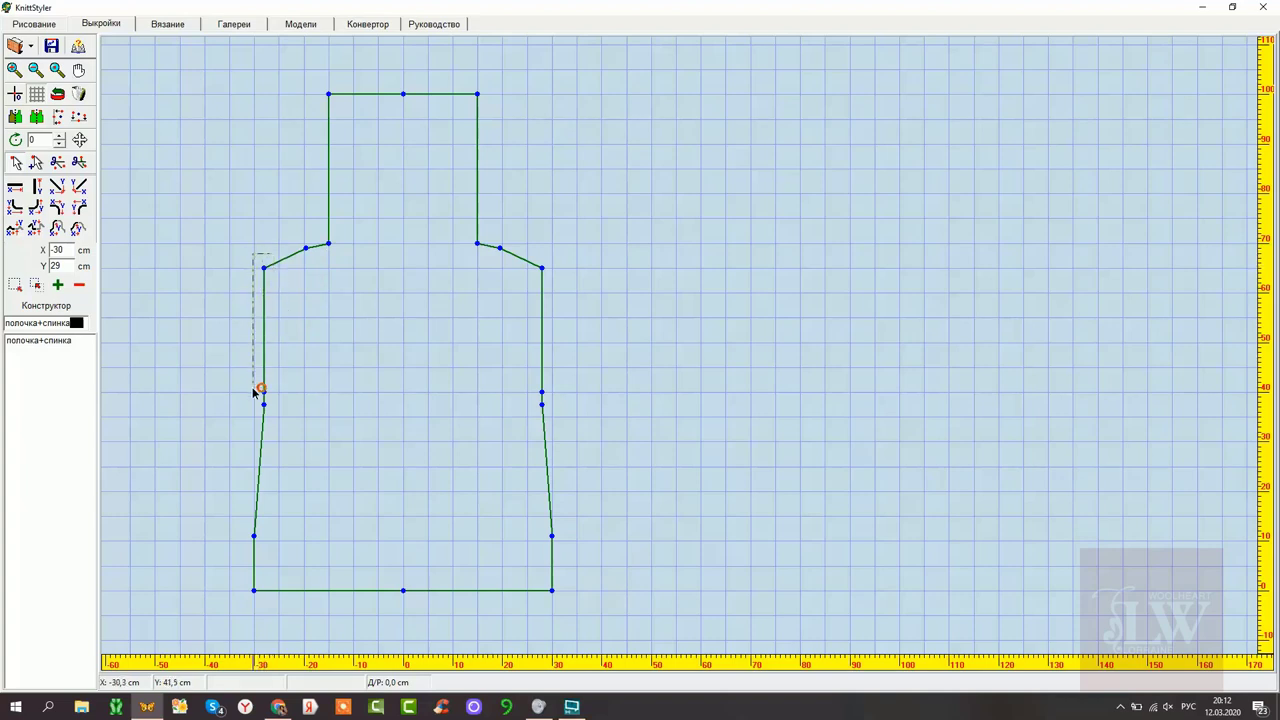
pyautogui.click(240, 402)
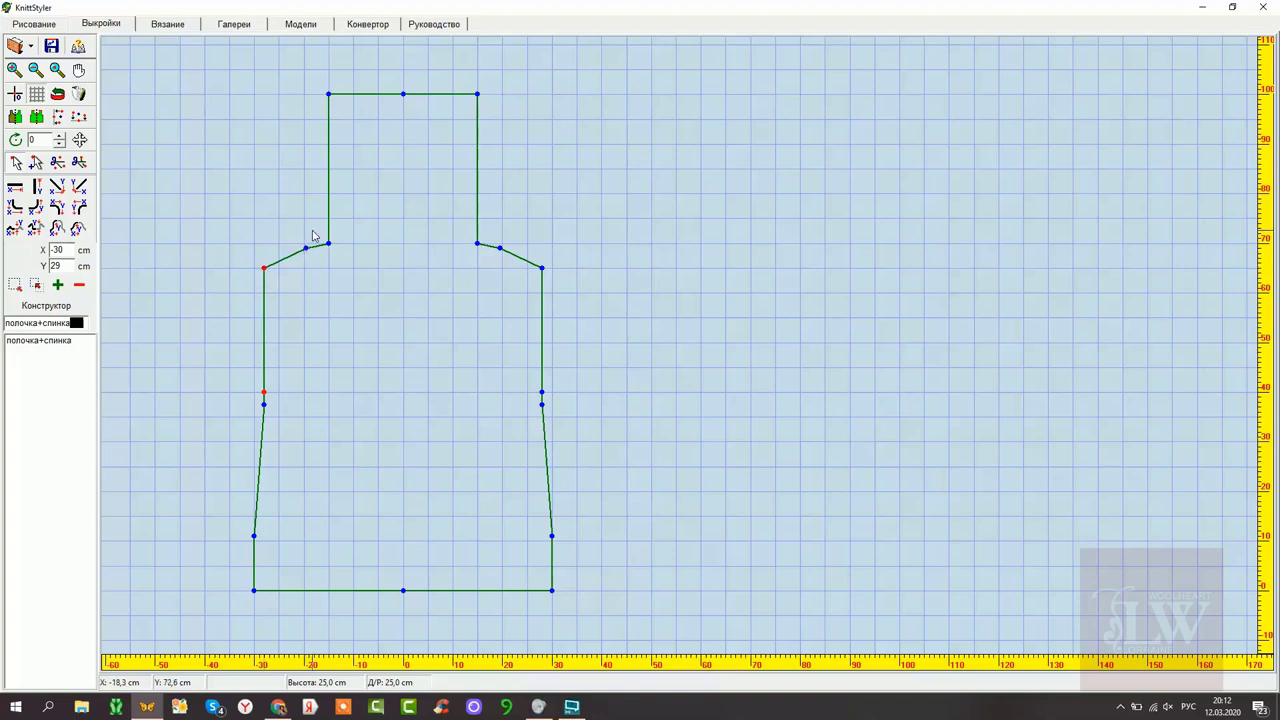
pyautogui.moveTo(314, 232); pyautogui.dragTo(250, 289)
# - Start a new blank pattern piece named "рукав"
pyautogui.doubleClick(40, 322)
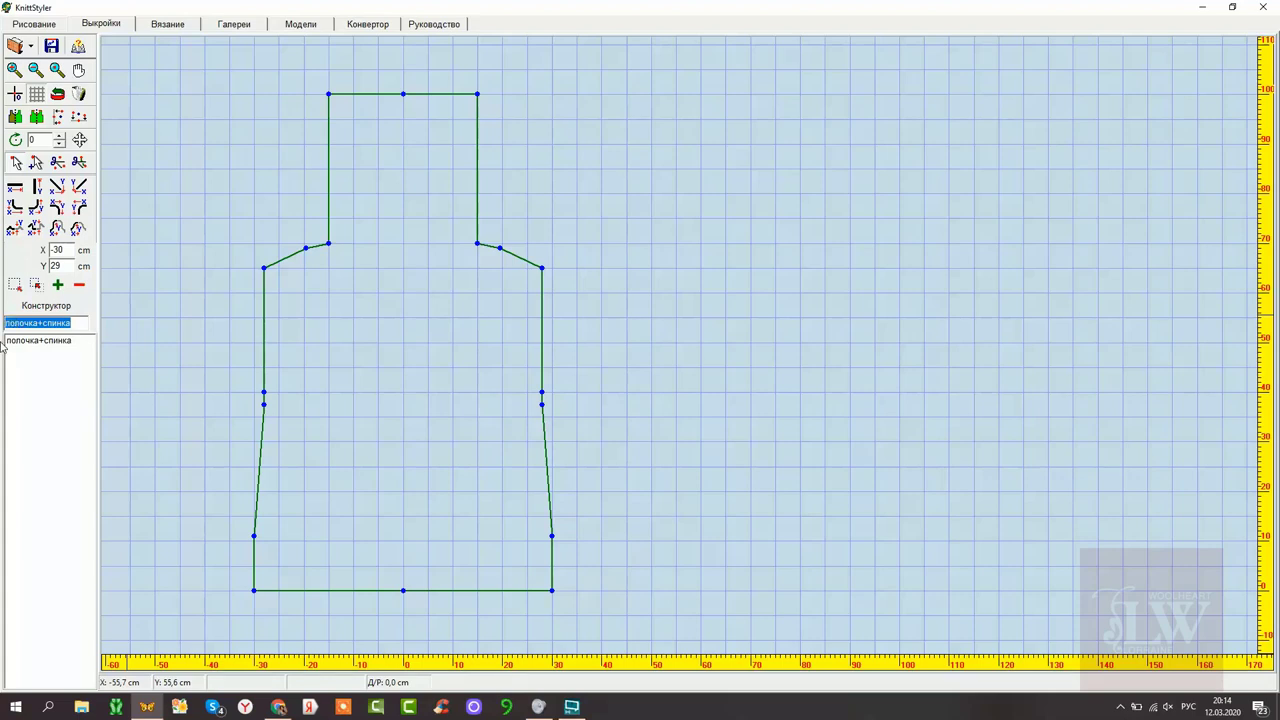
pyautogui.write('рукав')
pyautogui.press('Return')
pyautogui.click(16, 163)
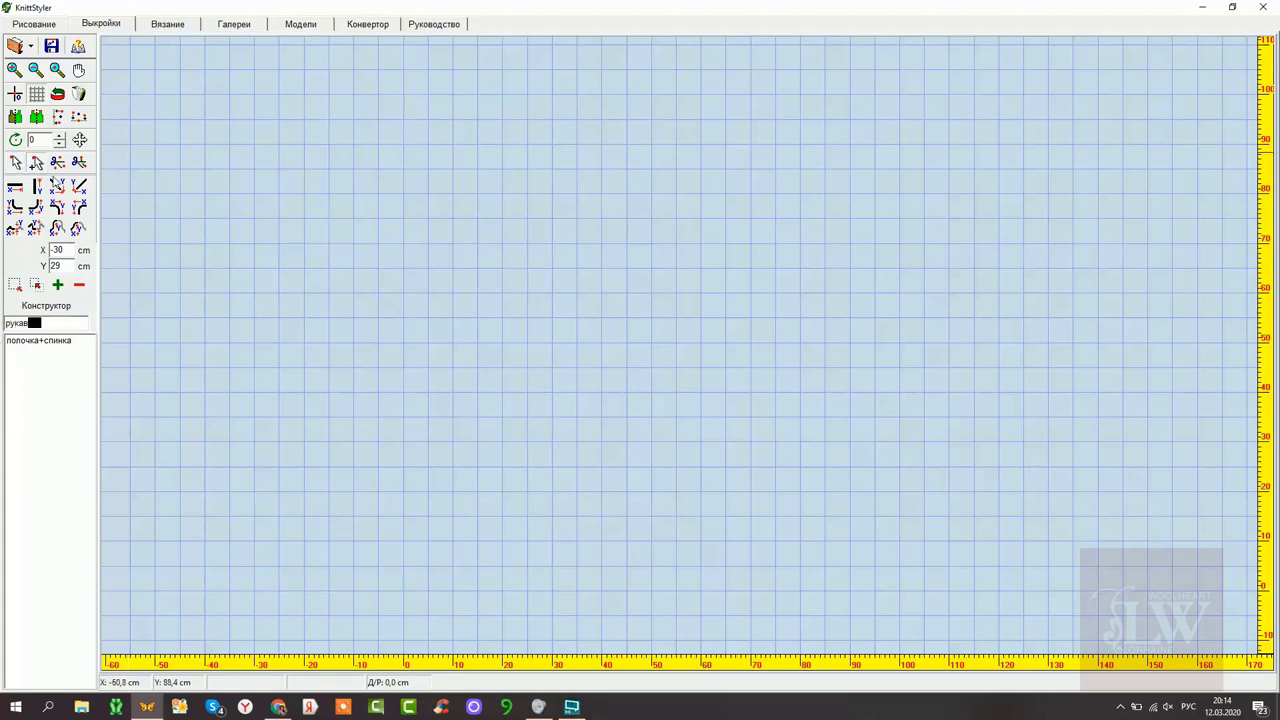
# - Place a base point at the origin, and draw a 15 cm horizontal wrist line to its left and a 49.5 cm vertical centre line up
pyautogui.click(534, 547)
pyautogui.doubleClick(55, 266)
pyautogui.write('49.5')
pyautogui.doubleClick(57, 250)
pyautogui.write('-15')
pyautogui.press('Return')
pyautogui.click(530, 568)
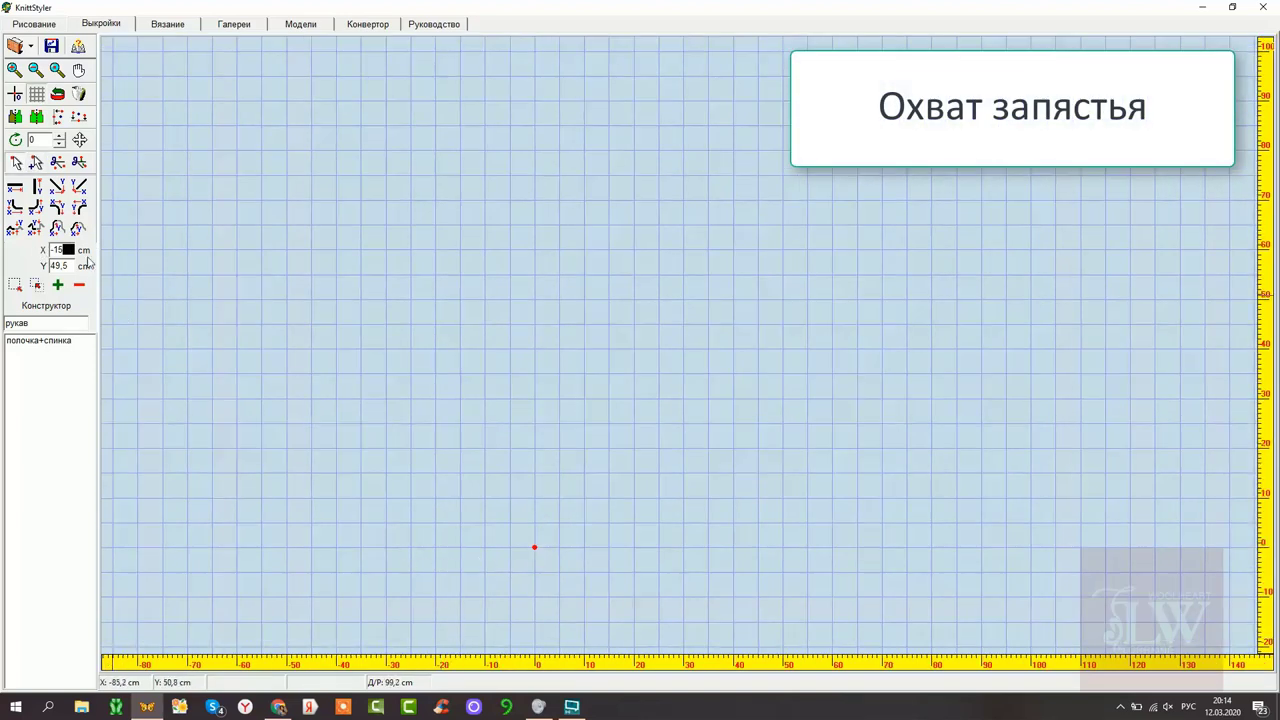
pyautogui.click(15, 186)
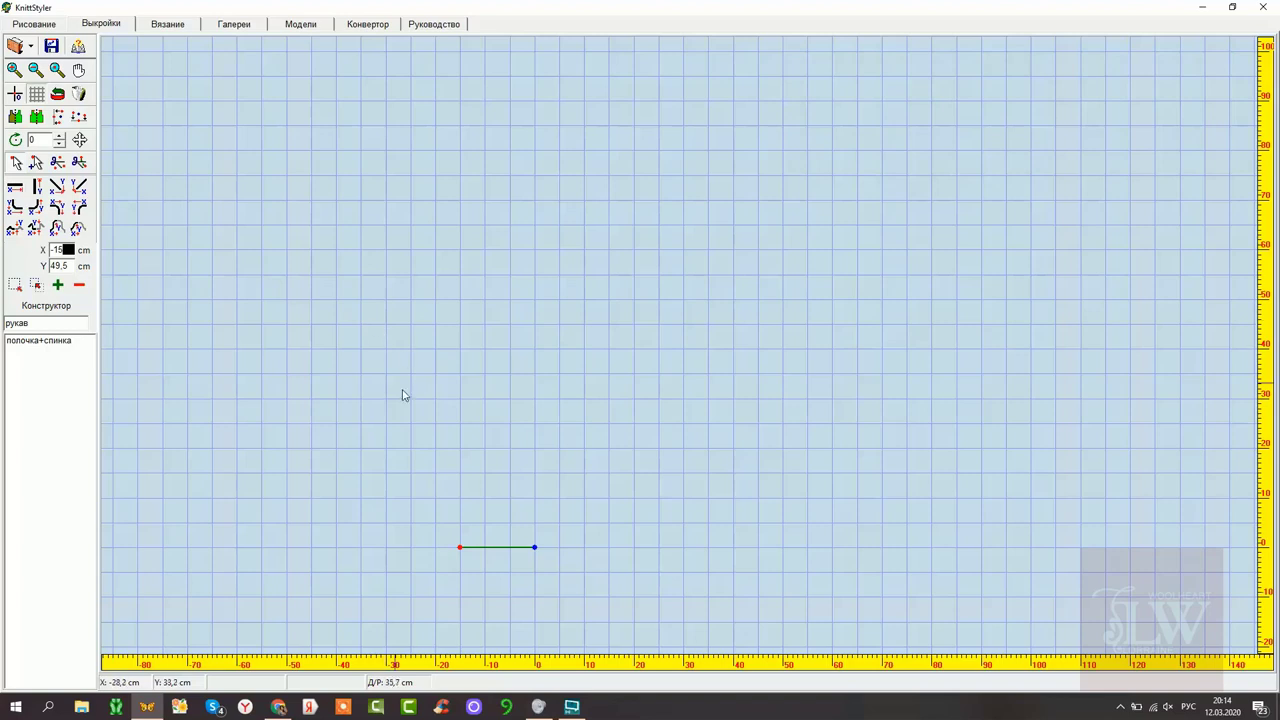
pyautogui.click(534, 547)
pyautogui.click(36, 186)
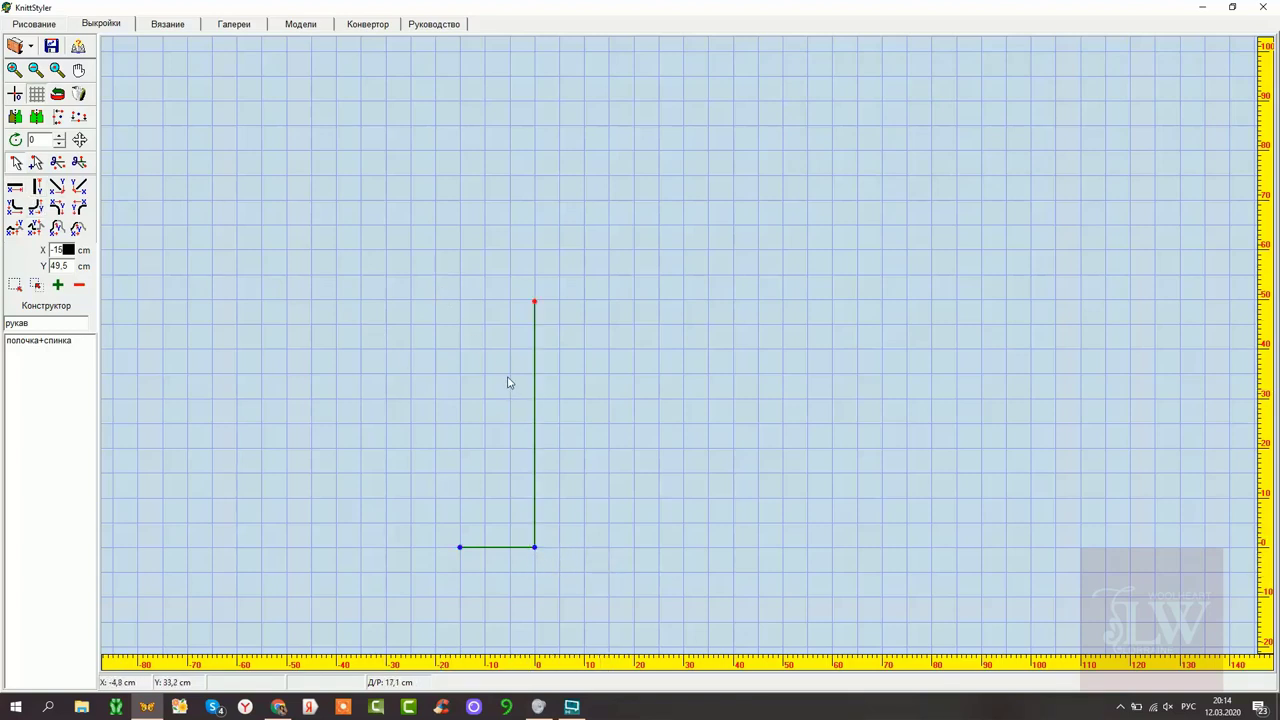
# - Draw a 25 cm horizontal line to the left from the top of the sleeve's centre line
pyautogui.click(535, 302)
pyautogui.write('25')
pyautogui.moveTo(530, 270); pyautogui.dragTo(540, 328)
pyautogui.click(15, 187)
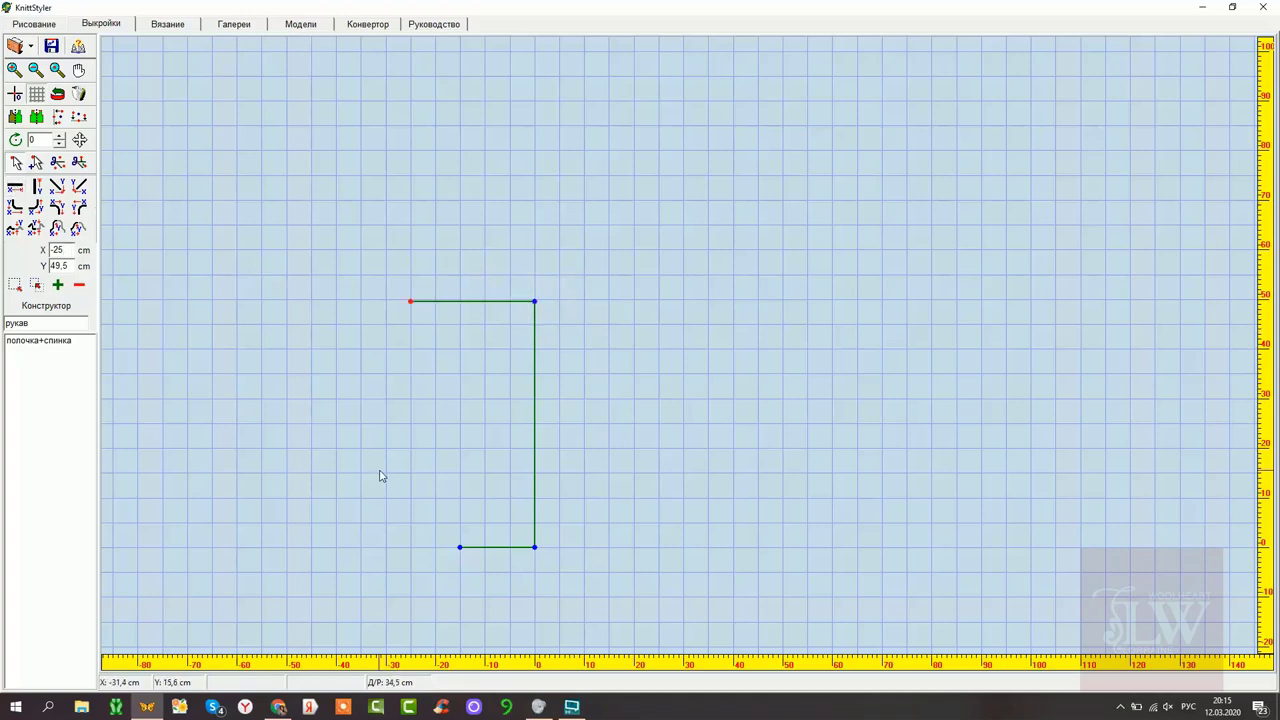
# - Draw a 3 cm vertical line up from the outer wrist point of the sleeve
pyautogui.press('Tab')
pyautogui.write('3')
pyautogui.moveTo(476, 524); pyautogui.dragTo(448, 558)
pyautogui.click(36, 187)
# - Draw a 3 cm vertical line down from the outer top point, and join it to the short wrist line with a slanted side edge
pyautogui.click(63, 267)
pyautogui.press('Return')
pyautogui.click(410, 296)
pyautogui.moveTo(422, 350); pyautogui.dragTo(504, 540)
pyautogui.click(45, 209)
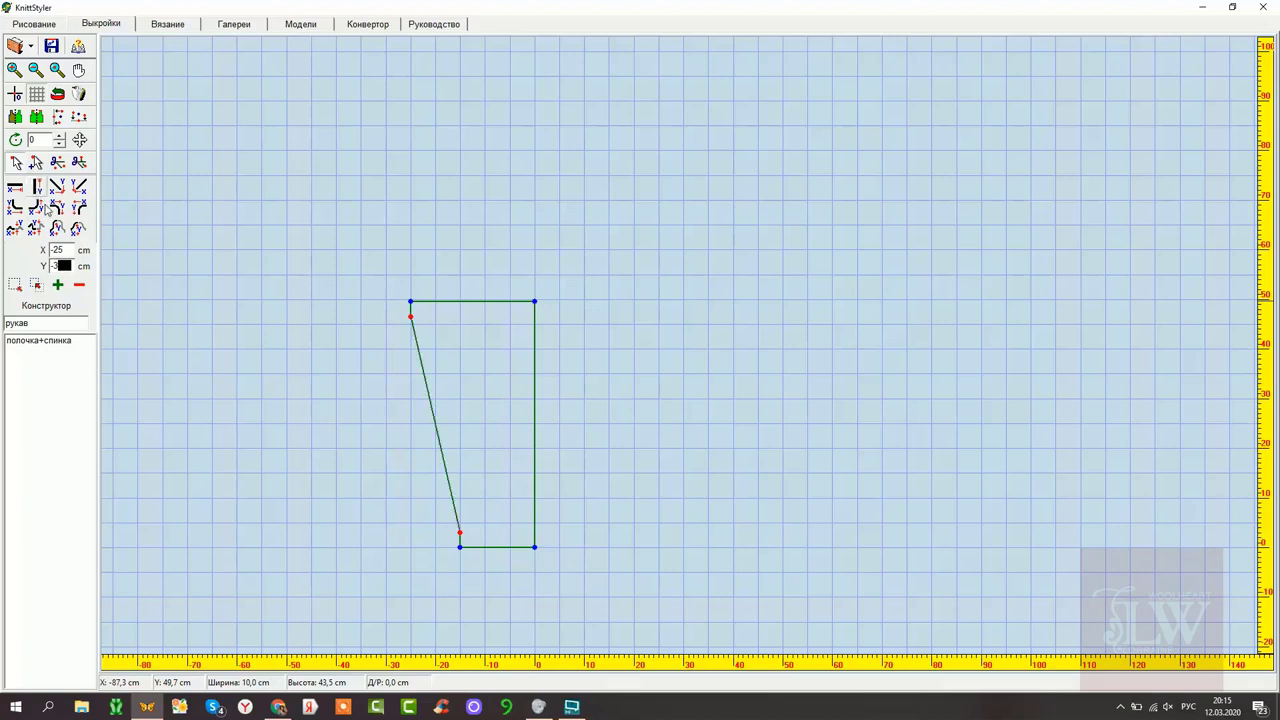
pyautogui.click(399, 446)
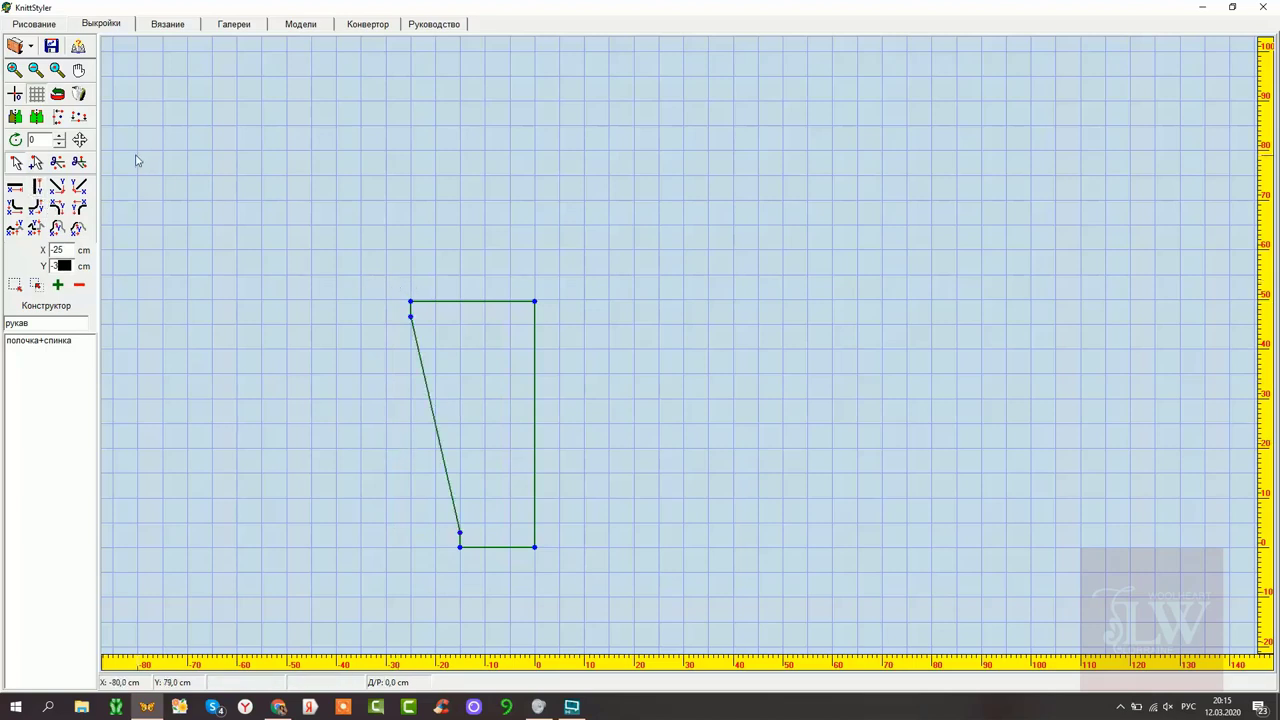
# - Move the two outer top points of the sleeve down by 7 cm, using offsets X 0 and Y -7
pyautogui.click(14, 69)
pyautogui.moveTo(340, 287); pyautogui.dragTo(590, 579)
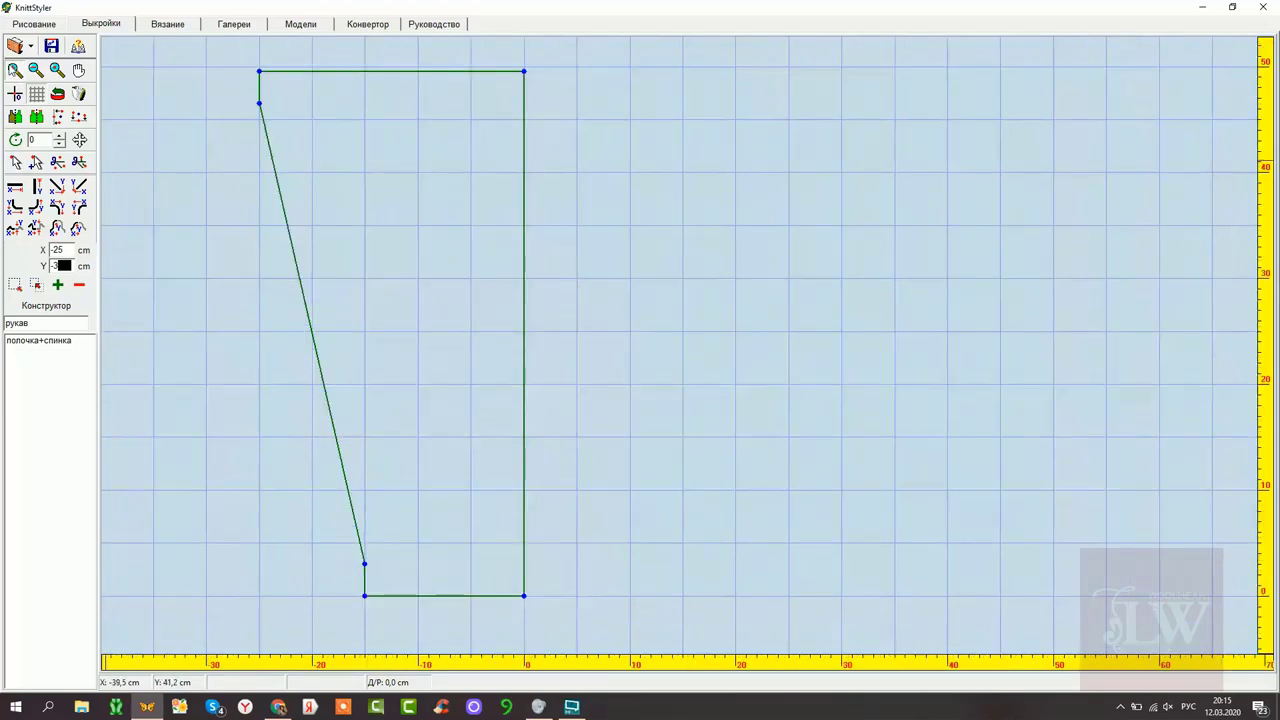
pyautogui.click(12, 71)
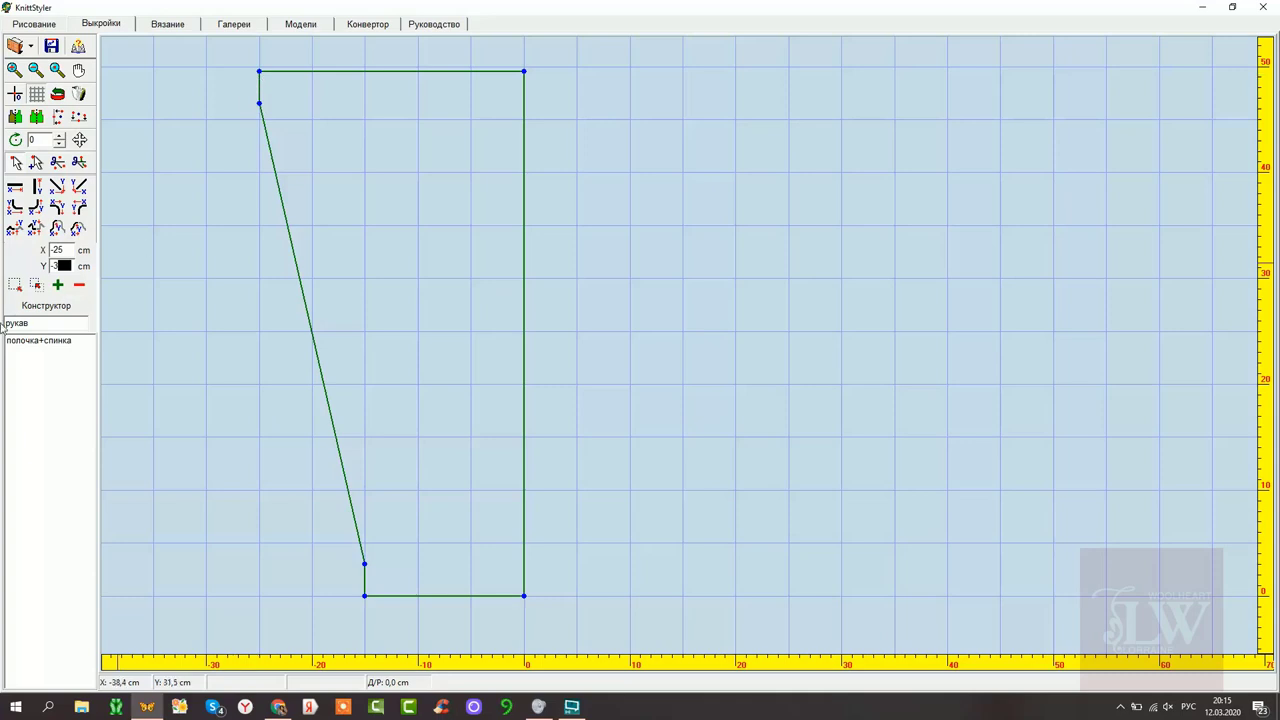
pyautogui.click(68, 250)
pyautogui.write('0')
pyautogui.click(57, 266)
pyautogui.moveTo(305, 74); pyautogui.dragTo(252, 48)
pyautogui.click(79, 140)
pyautogui.click(351, 349)
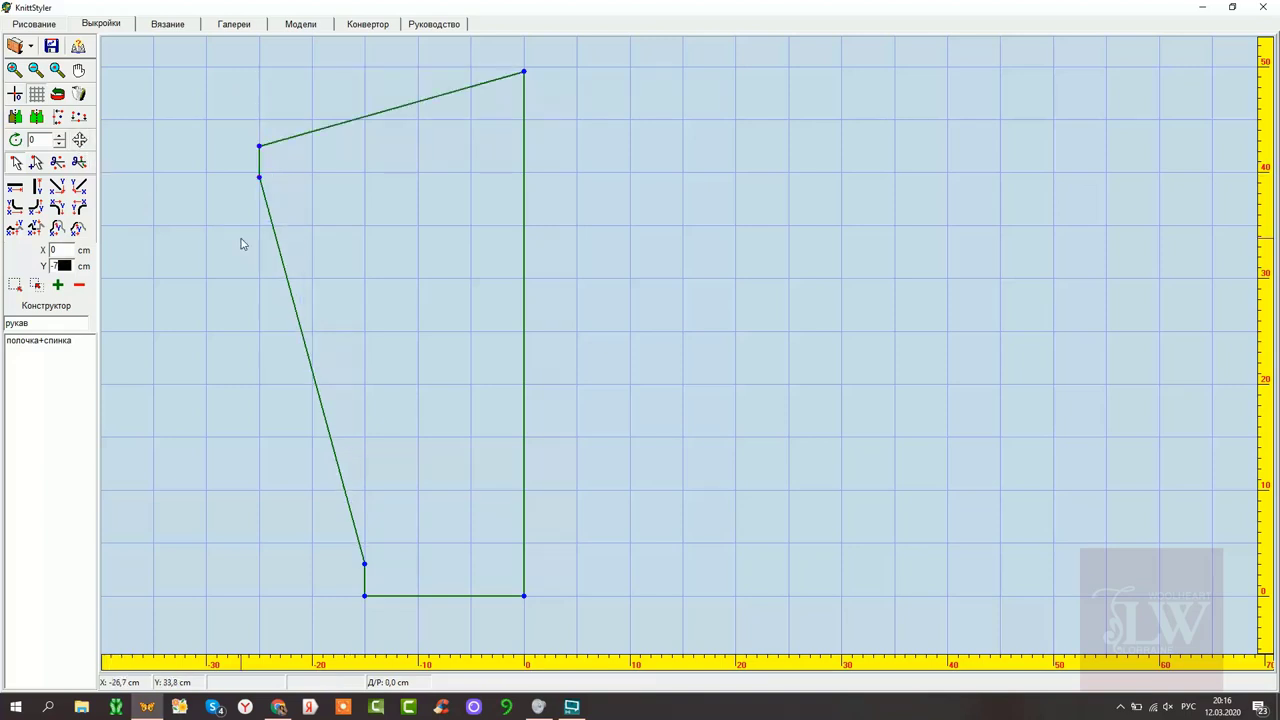
# - Remove the sleeve's sloped top edge and draw a 2 cm horizontal line to the left from the top centre point
pyautogui.hotkey('shift', 'Tab')
pyautogui.moveTo(543, 62); pyautogui.dragTo(154, 151)
pyautogui.click(79, 162)
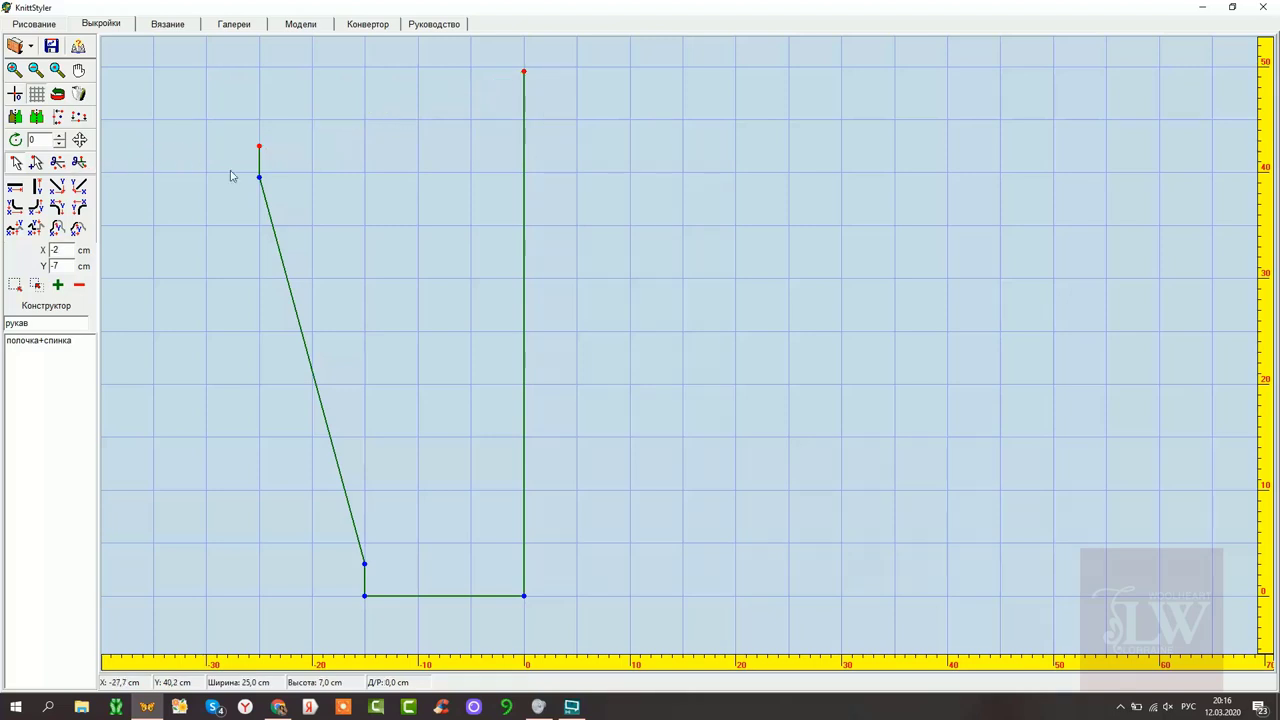
pyautogui.click(385, 190)
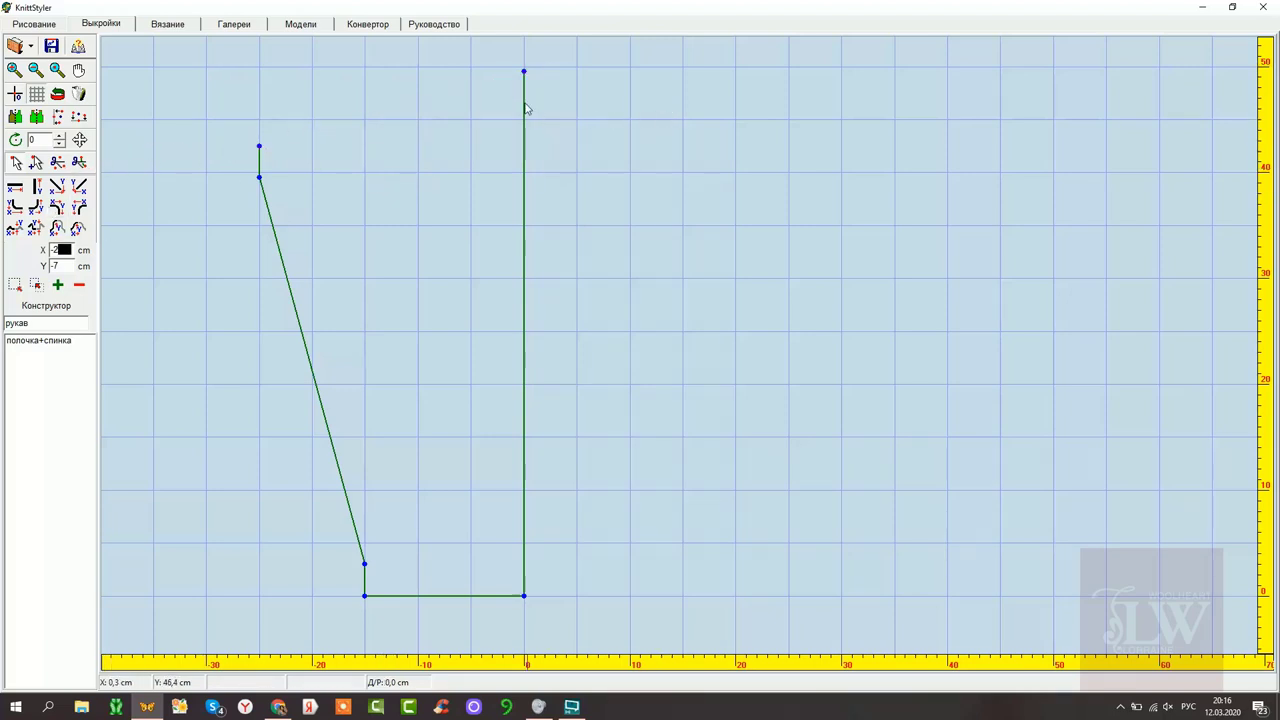
pyautogui.moveTo(553, 60); pyautogui.dragTo(468, 108)
pyautogui.click(15, 186)
# - Draw a 2 cm horizontal line inward from the outer top point, and join the ends of both short lines with a sloped edge
pyautogui.click(307, 189)
pyautogui.moveTo(286, 140); pyautogui.dragTo(171, 214)
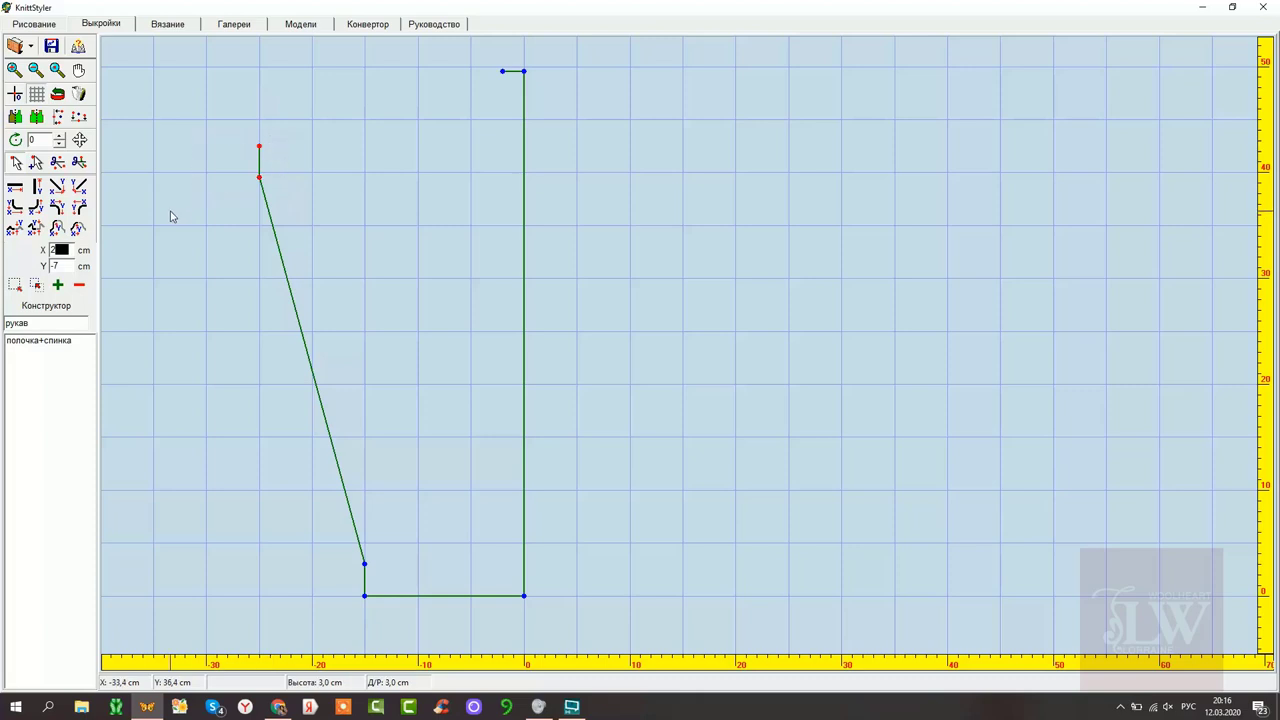
pyautogui.click(259, 147)
pyautogui.press('Return')
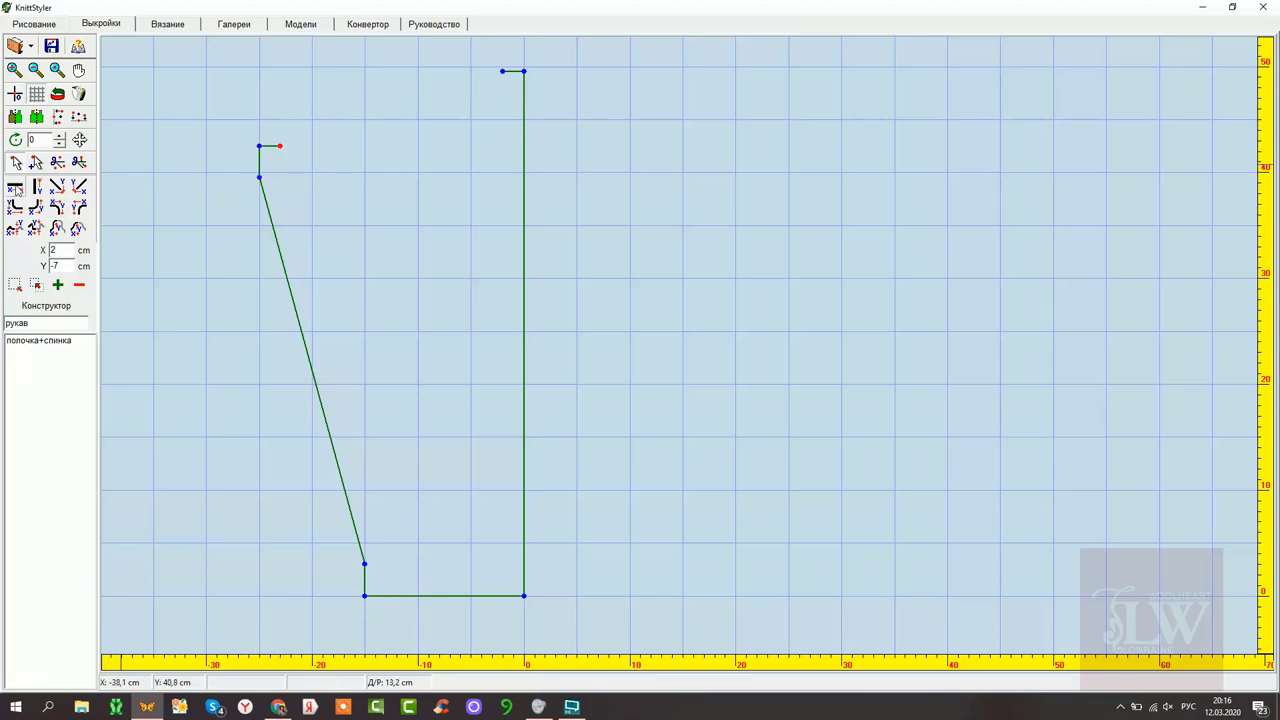
pyautogui.moveTo(511, 66); pyautogui.dragTo(274, 215)
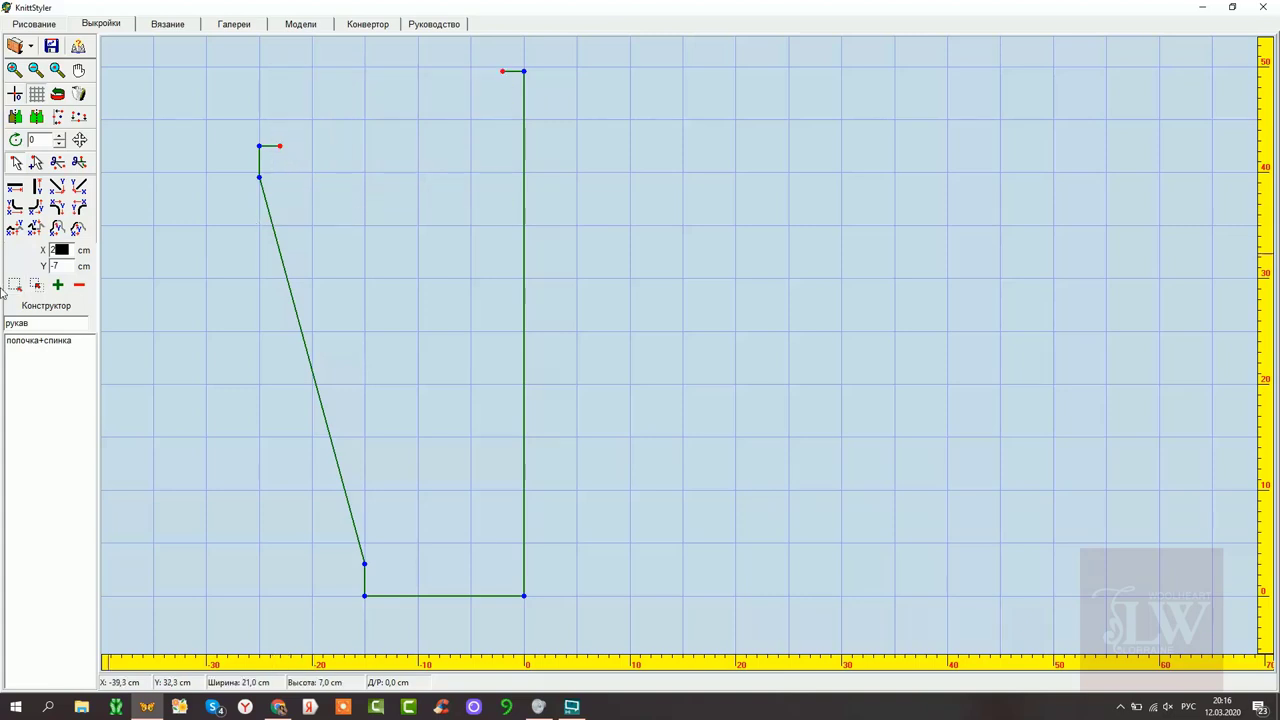
pyautogui.click(80, 188)
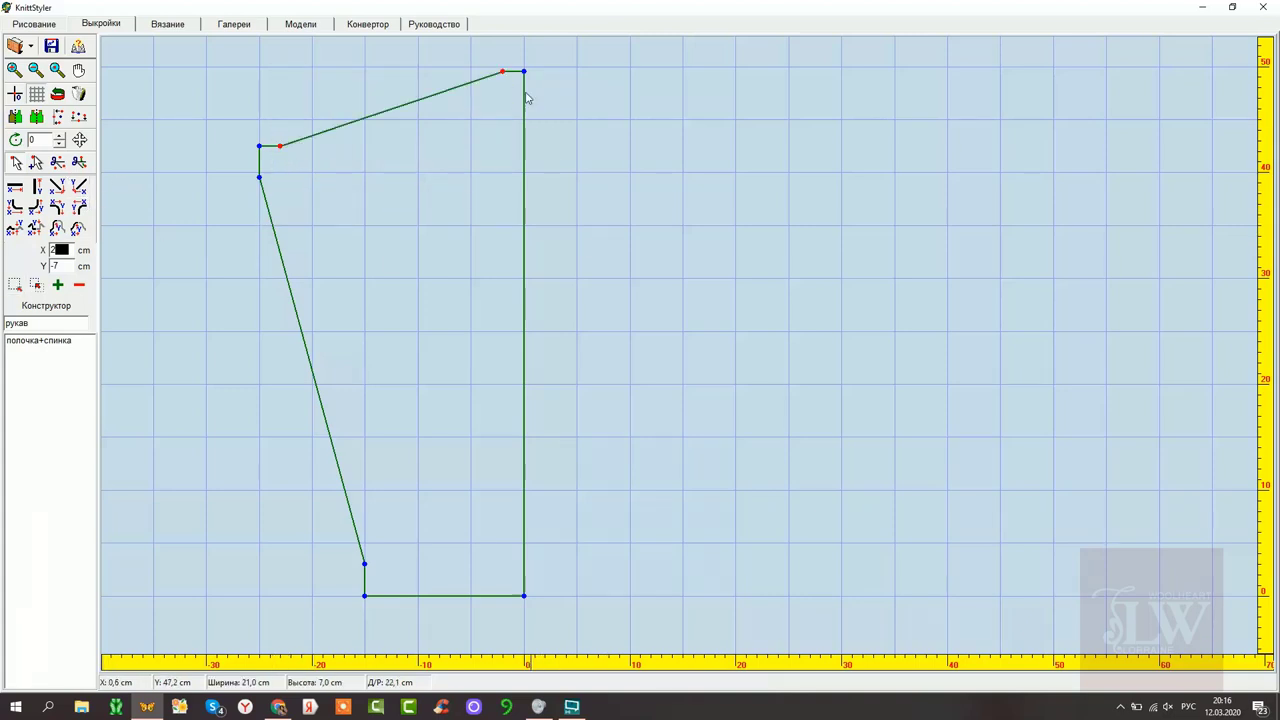
# - Remove the vertical centre line and mirror the half sleeve into a full symmetrical piece
pyautogui.moveTo(515, 65); pyautogui.dragTo(600, 615)
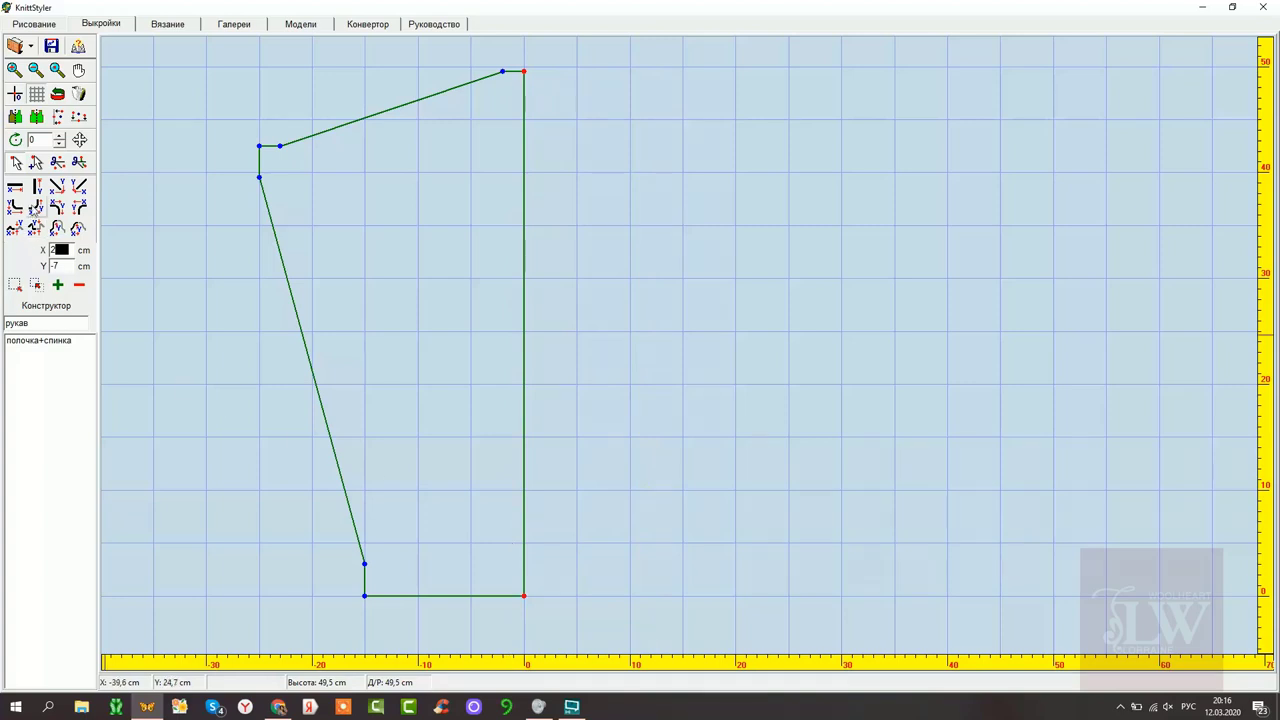
pyautogui.click(79, 163)
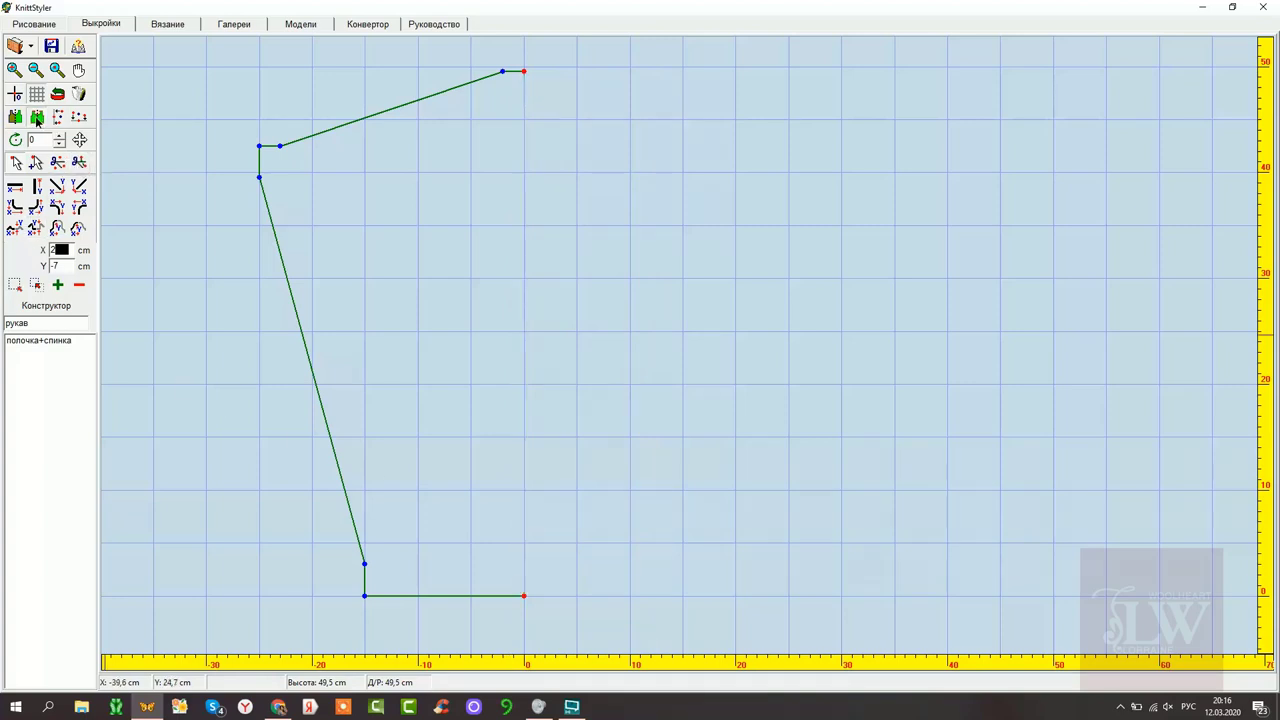
pyautogui.click(36, 116)
pyautogui.click(483, 285)
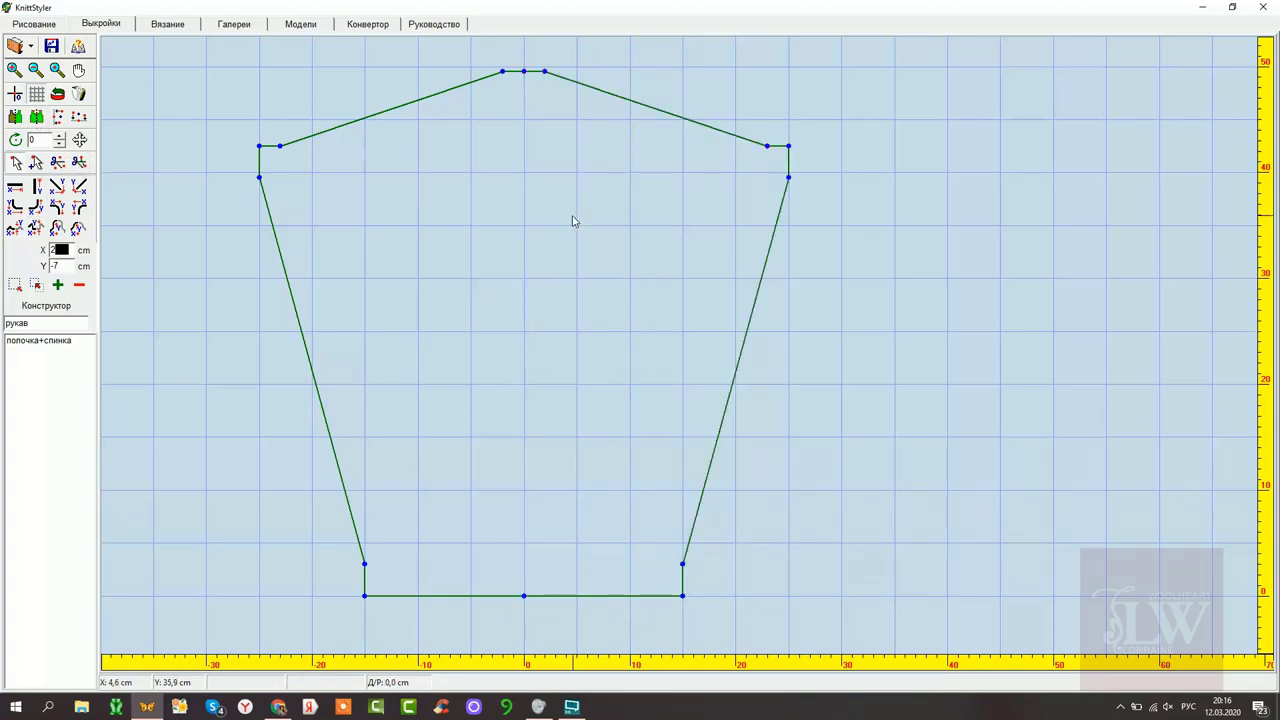